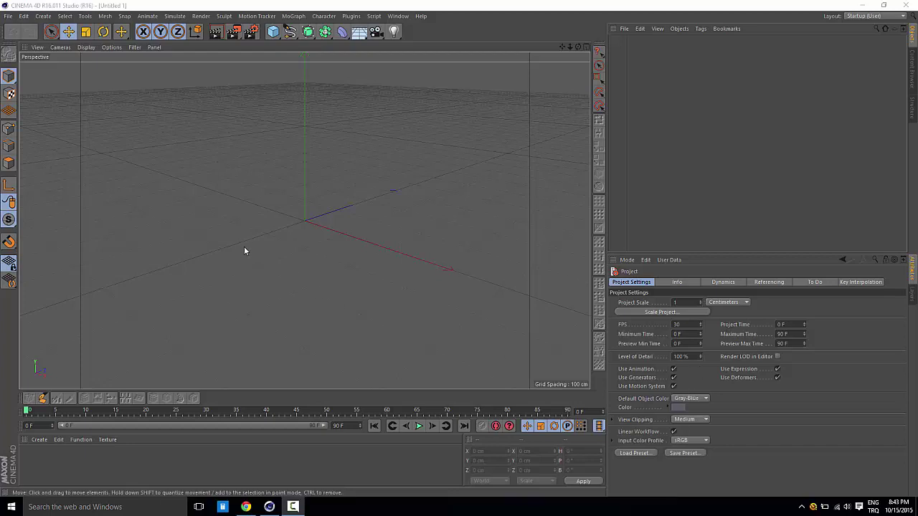
Change the project's Default Object Color from Gray-Blue to 80% Gray
click(683, 398)
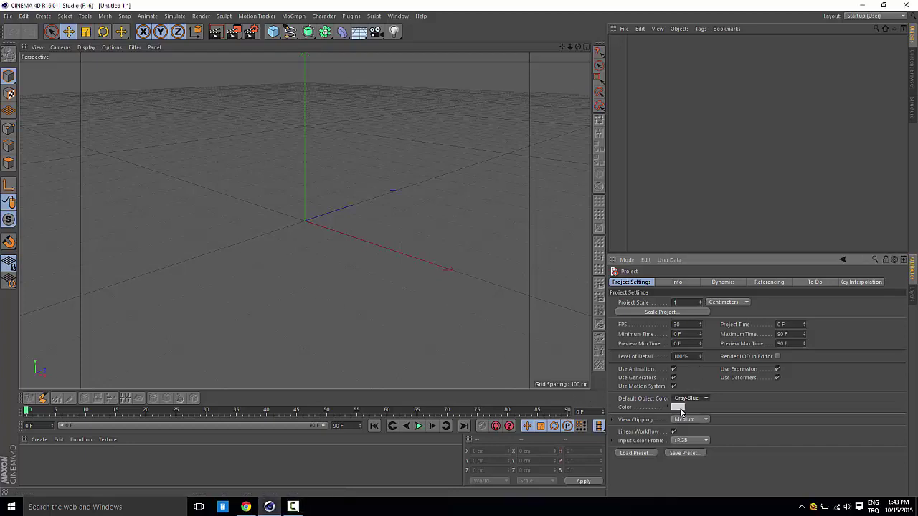
click(272, 31)
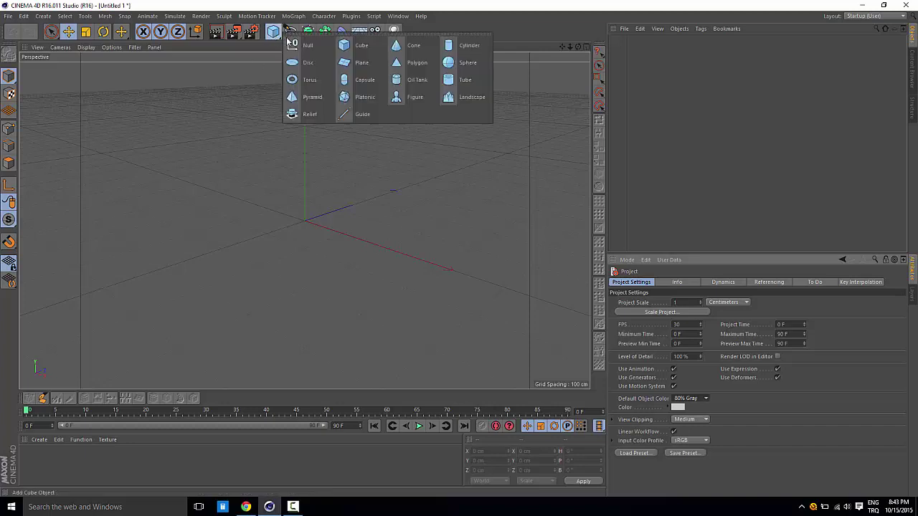
Add a cylinder oriented along -Z with 6 rotation segments, making a hexagonal prism
click(464, 46)
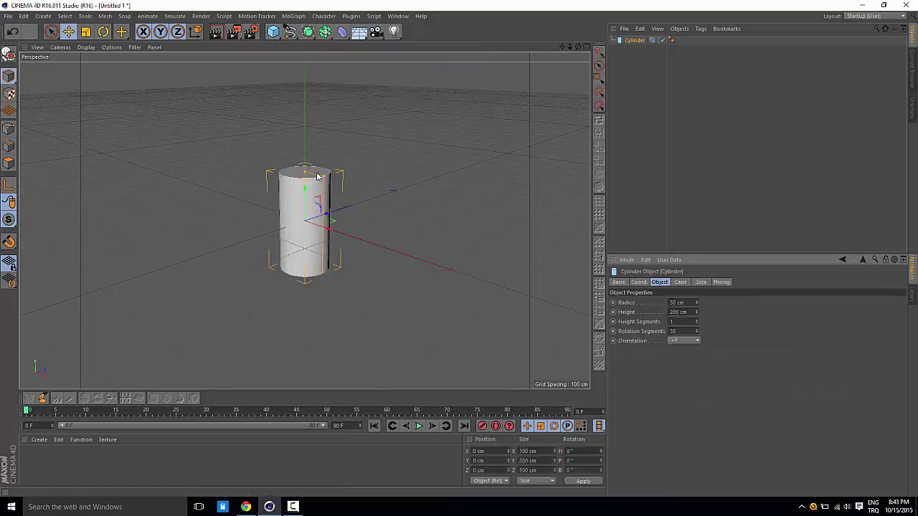
click(675, 343)
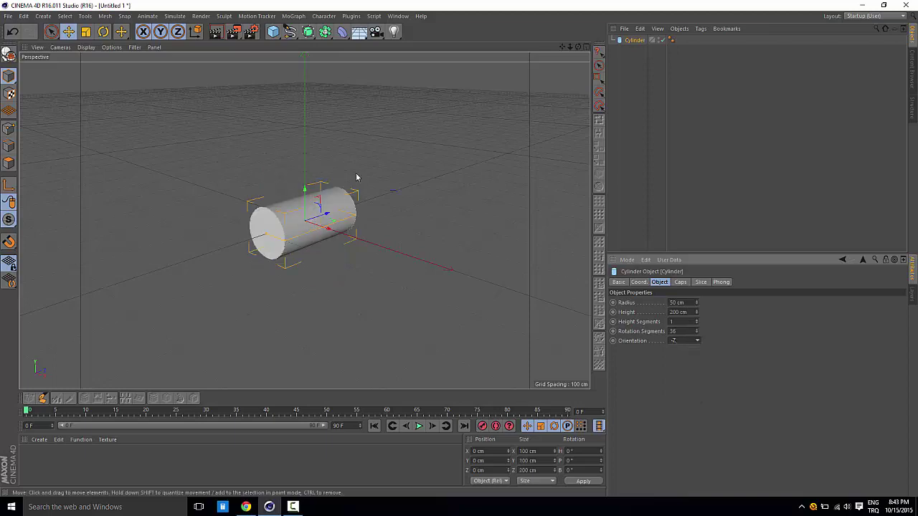
alt+drag(359, 178, 330, 244)
scroll(330, 244, up, 2)
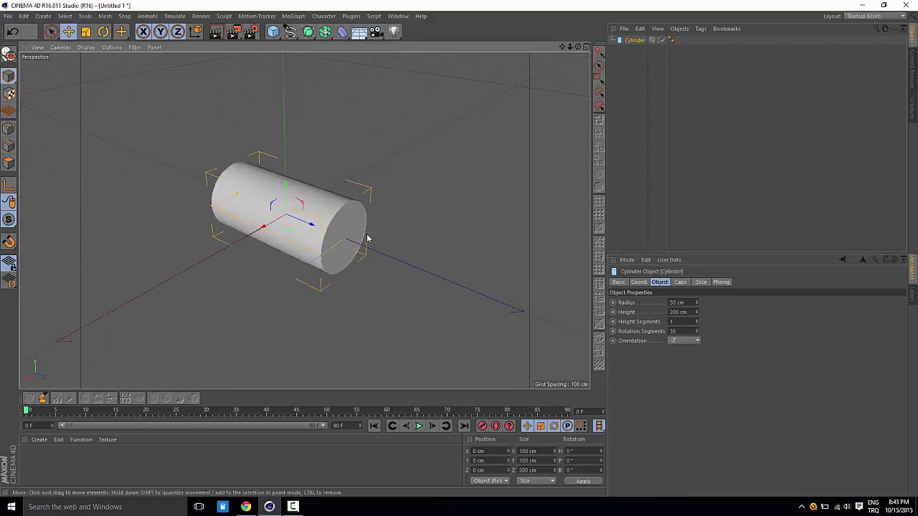
scroll(367, 238, up, 3)
scroll(346, 232, up, 2)
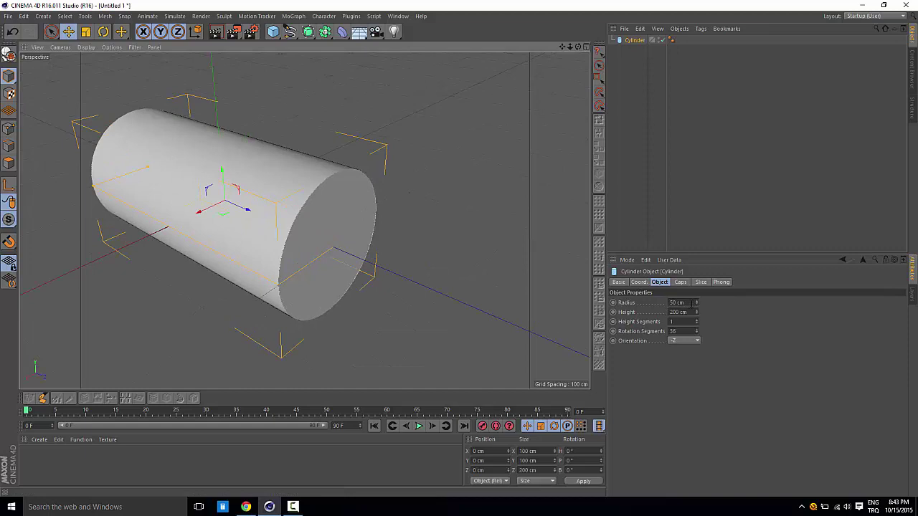
double_click(673, 331)
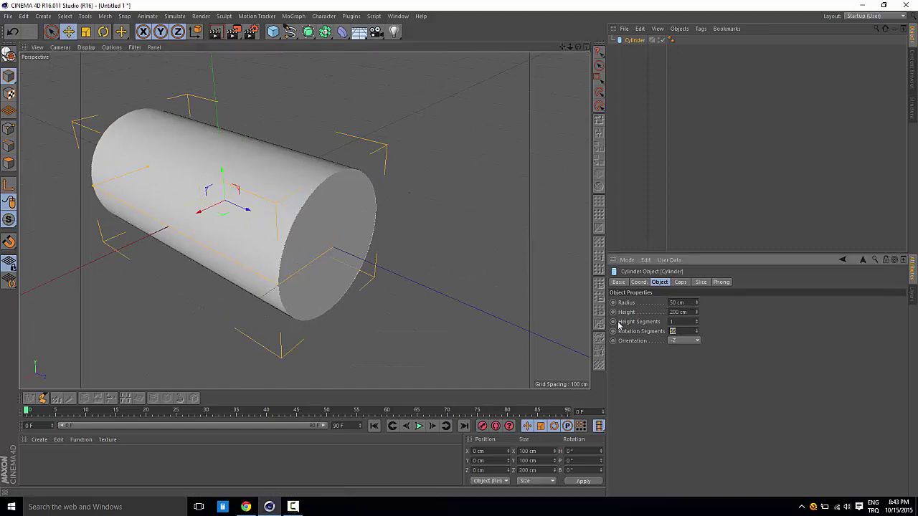
text(6)
key(Return)
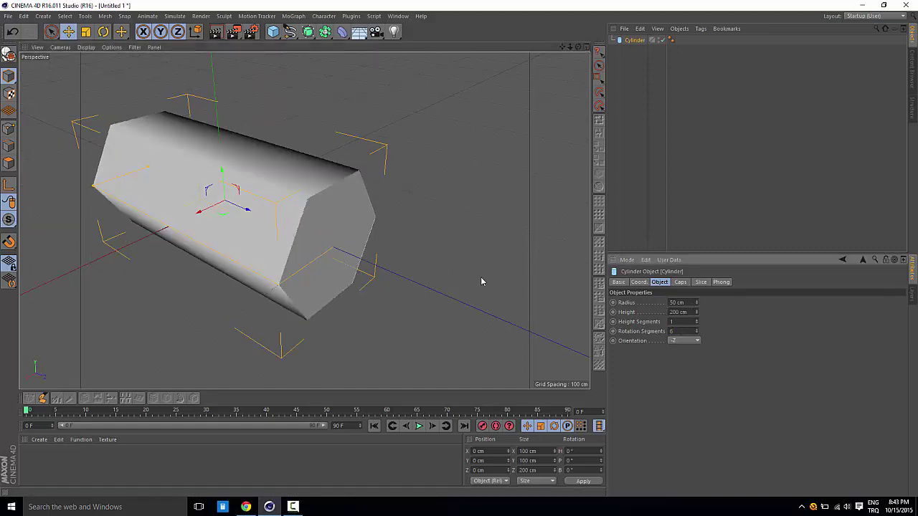
scroll(241, 181, down, 2)
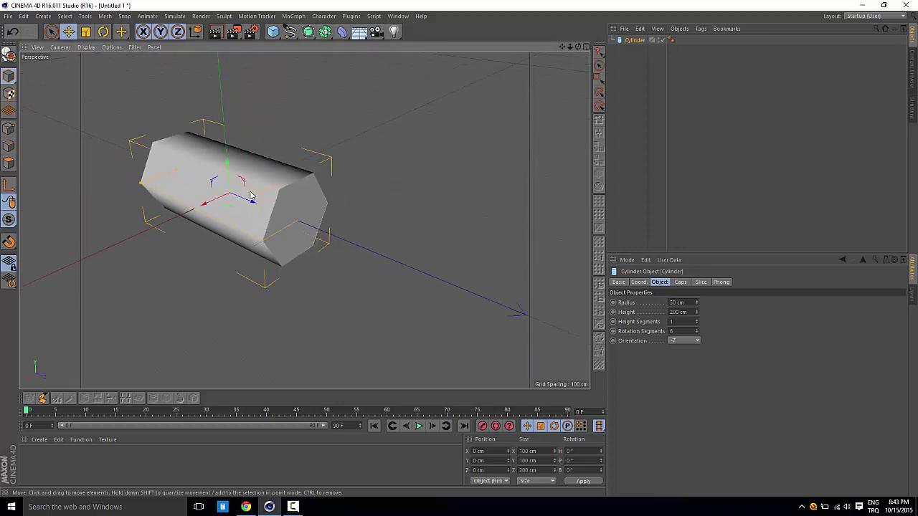
scroll(210, 189, down, 1)
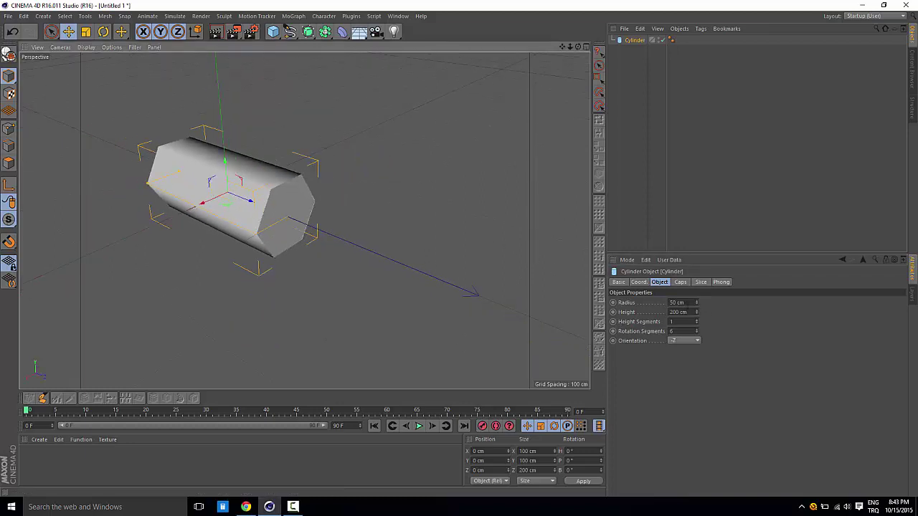
Set the cylinder's radius to 7 cm and maximize the Right view
click(687, 303)
text(7)
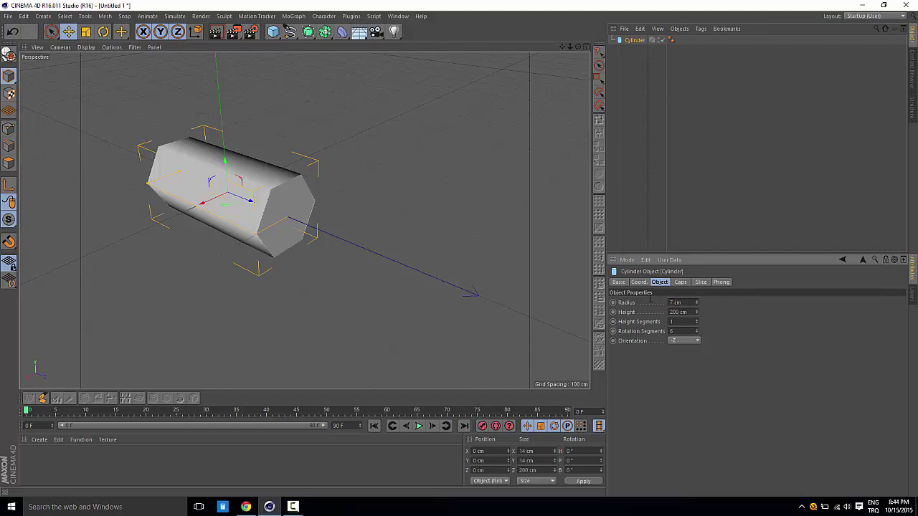
mouse_move(203, 199)
alt+mouse_down()
mouse_move(222, 197)
mouse_move(204, 186)
alt+mouse_up()
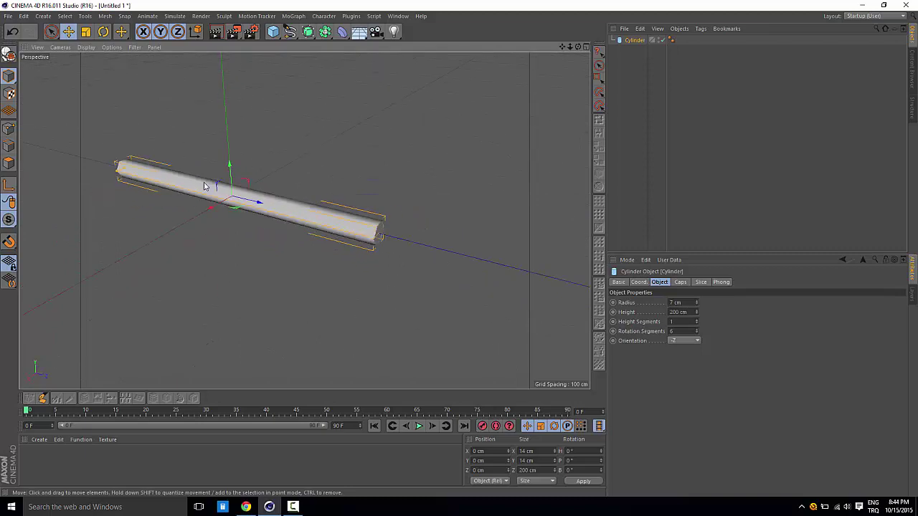
middle_click(215, 188)
middle_click(210, 279)
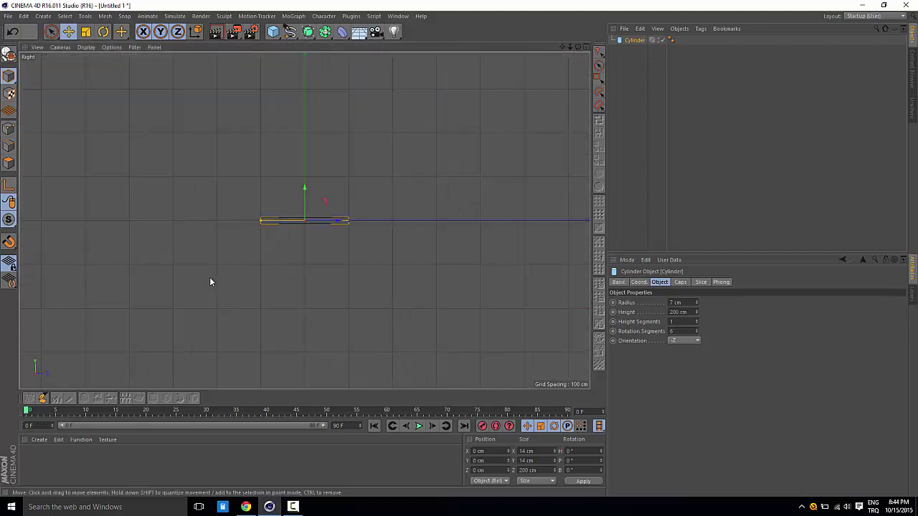
scroll(350, 215, up, 3)
Add a cone, move it along Z to the cylinder's end and shrink it
click(273, 32)
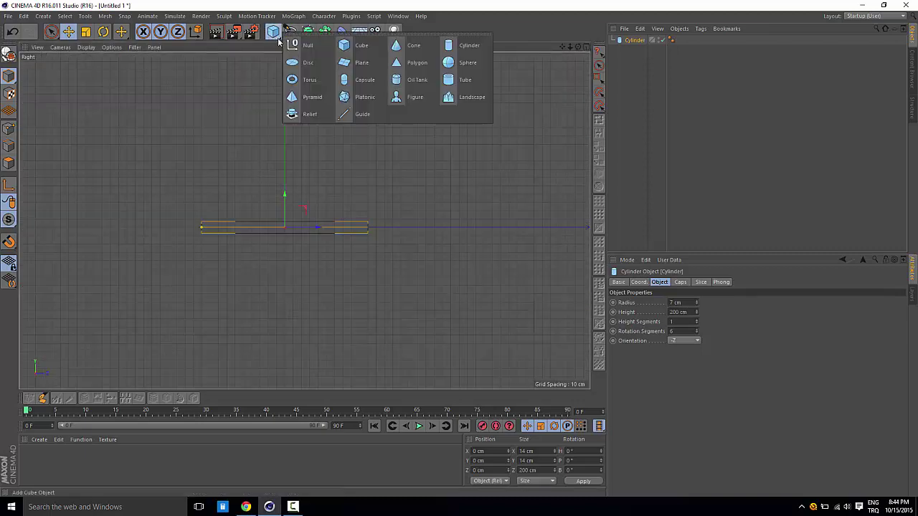
click(412, 47)
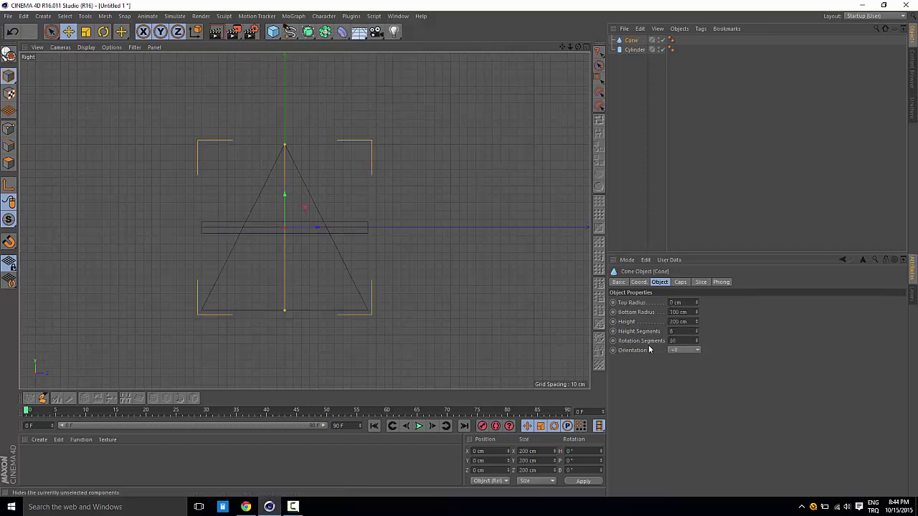
scroll(676, 351, down, 1)
scroll(676, 351, down, 1)
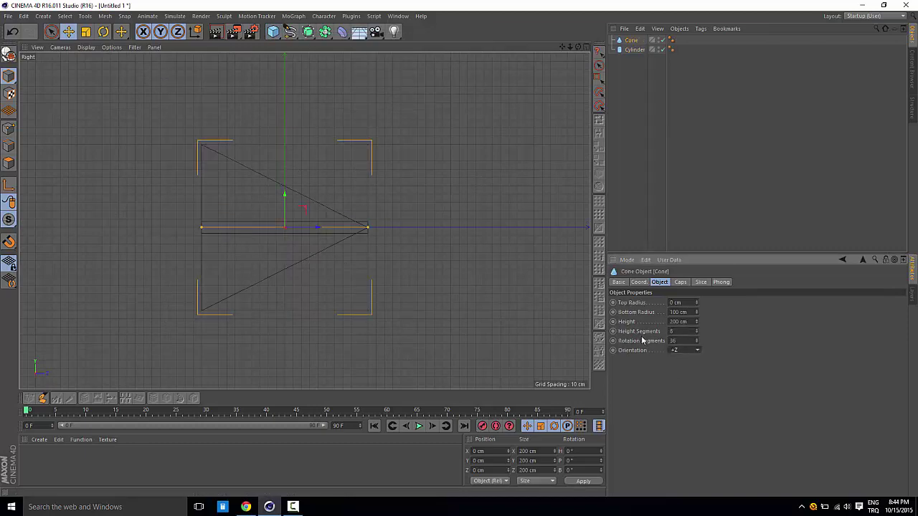
drag(318, 229, 360, 231)
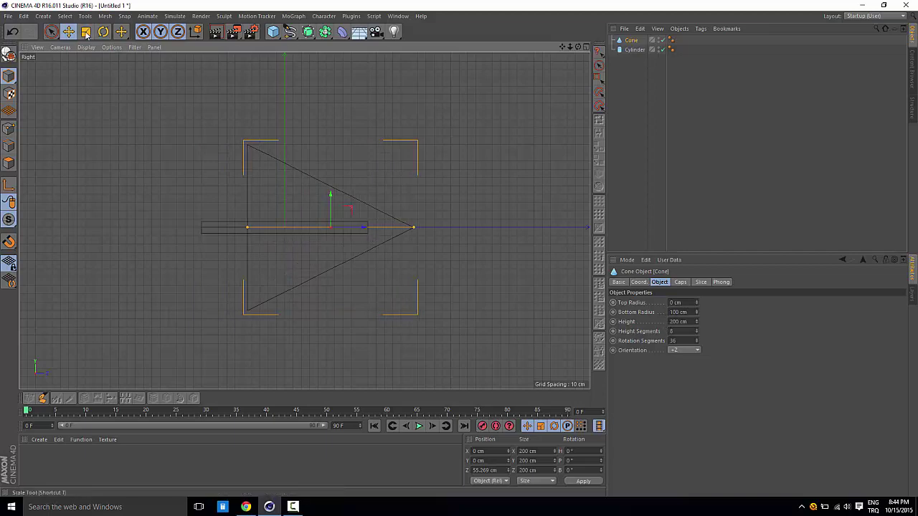
drag(465, 136, 228, 163)
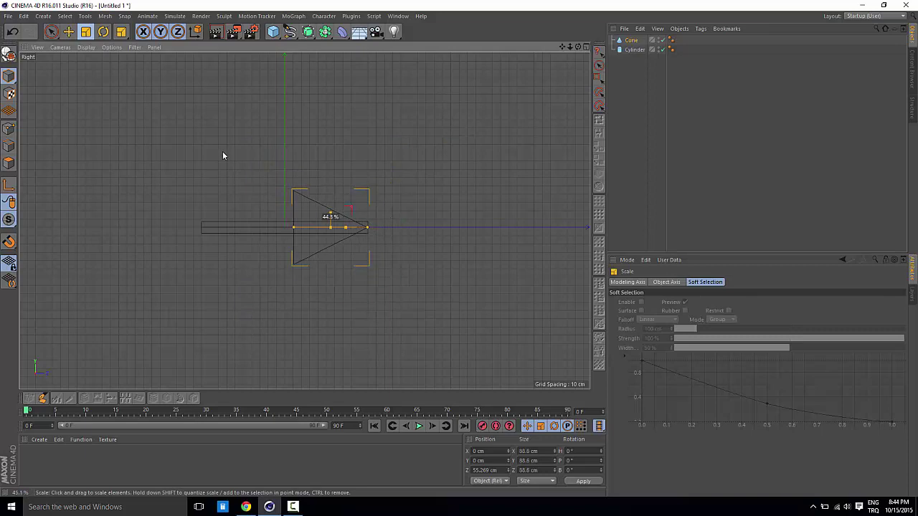
Reduce the cone's bottom radius to 22.2 cm
scroll(365, 219, up, 3)
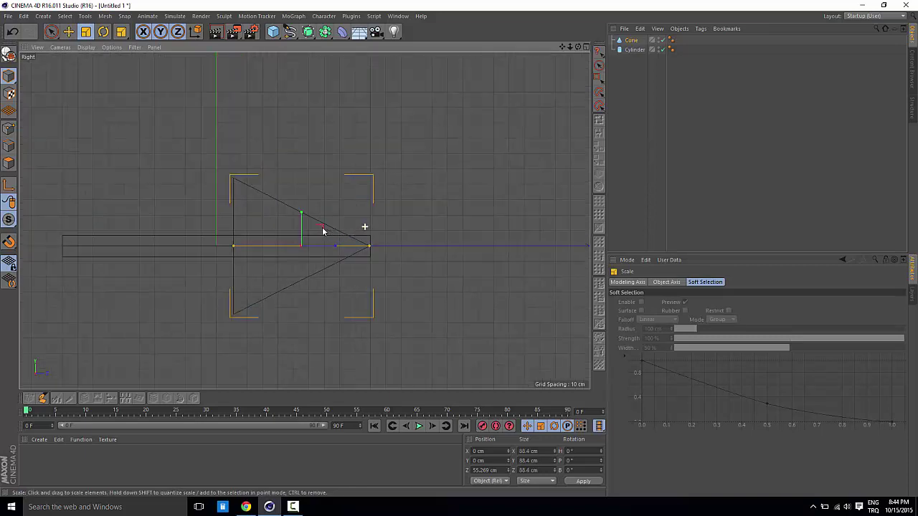
scroll(365, 228, up, 2)
click(625, 40)
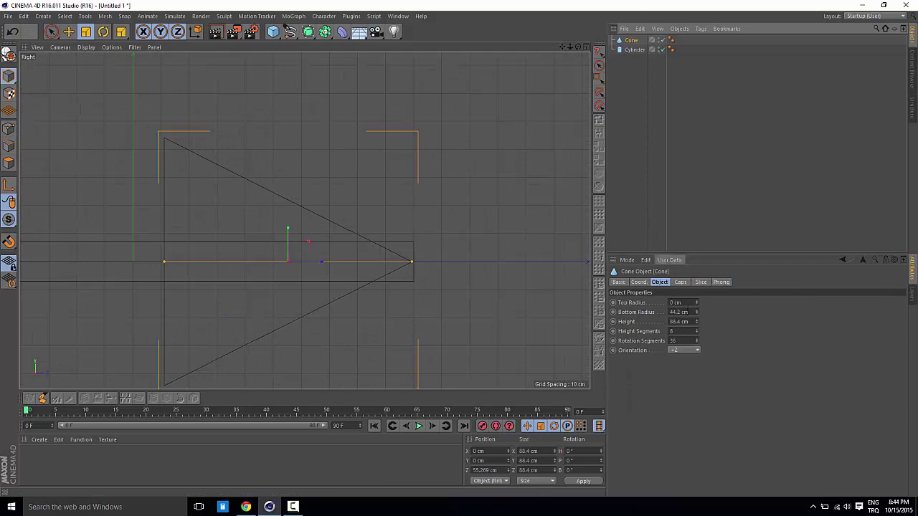
drag(696, 312, 656, 312)
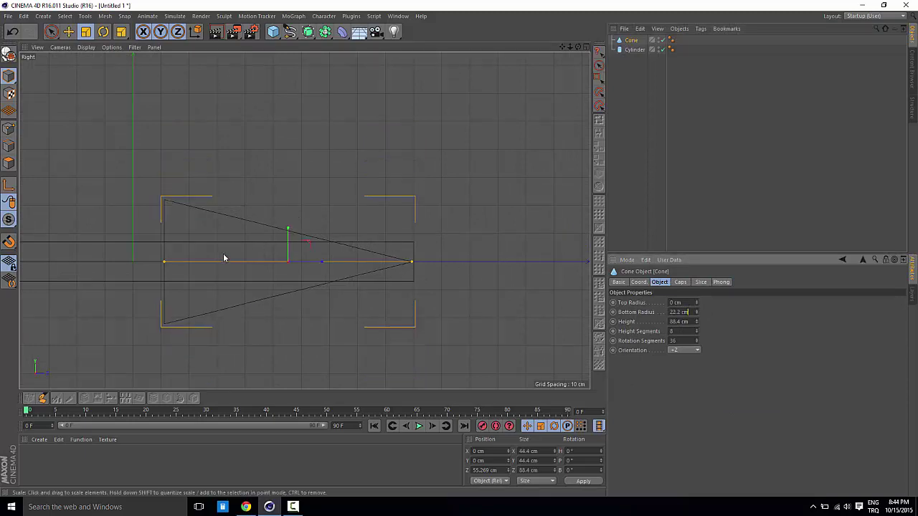
click(163, 263)
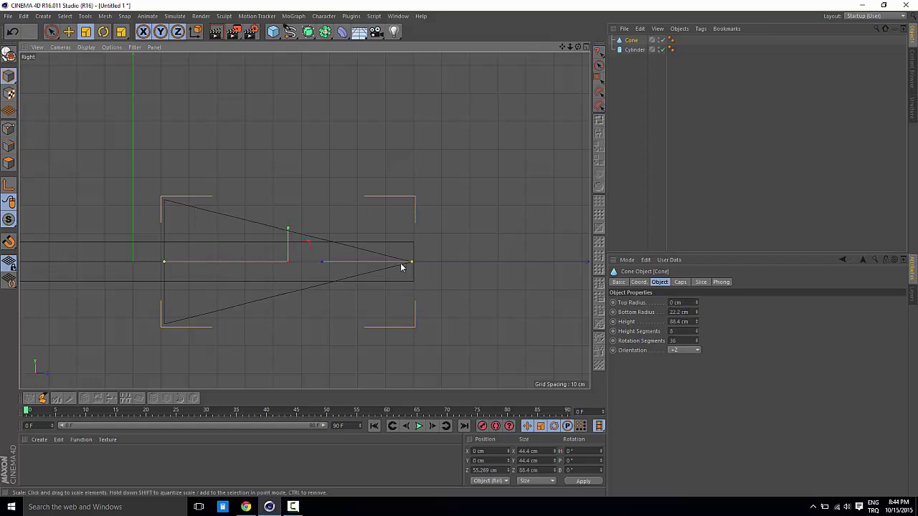
key(space)
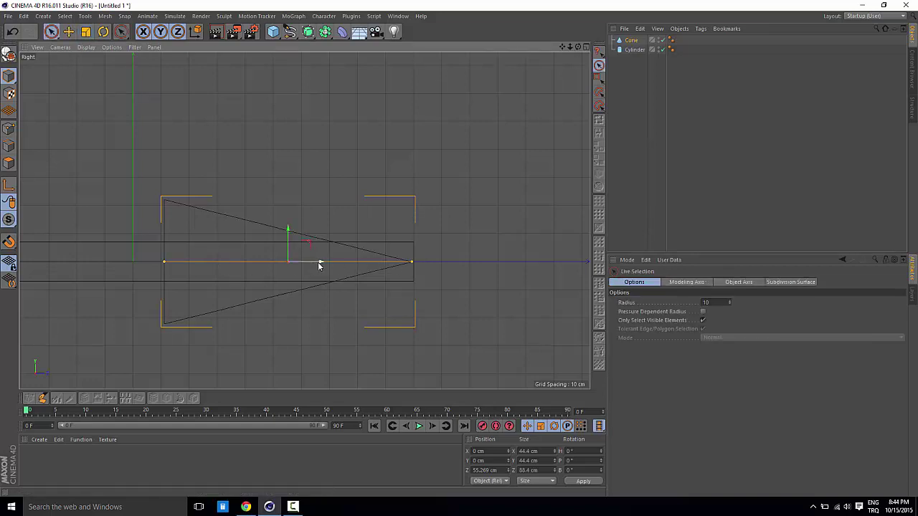
Nudge the cone further along Z and scale it down in the perspective view
scroll(361, 262, up, 3)
scroll(379, 261, up, 2)
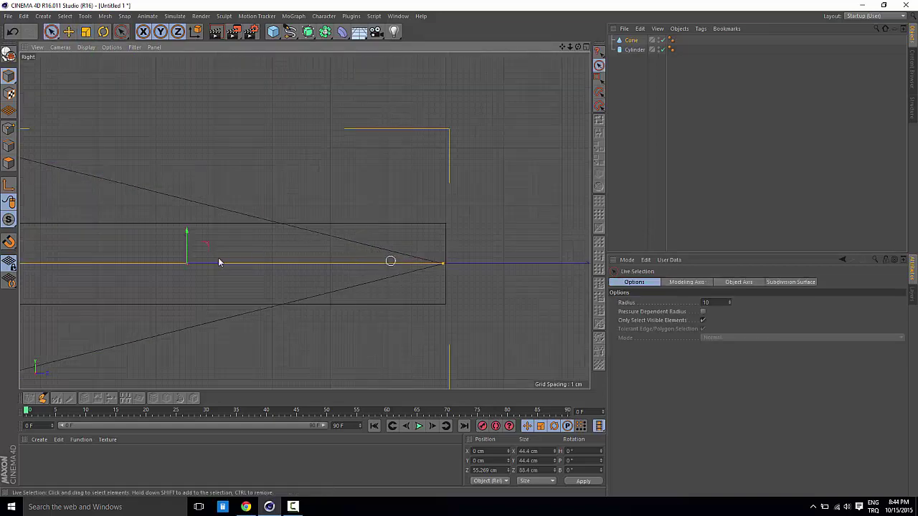
drag(214, 267, 220, 268)
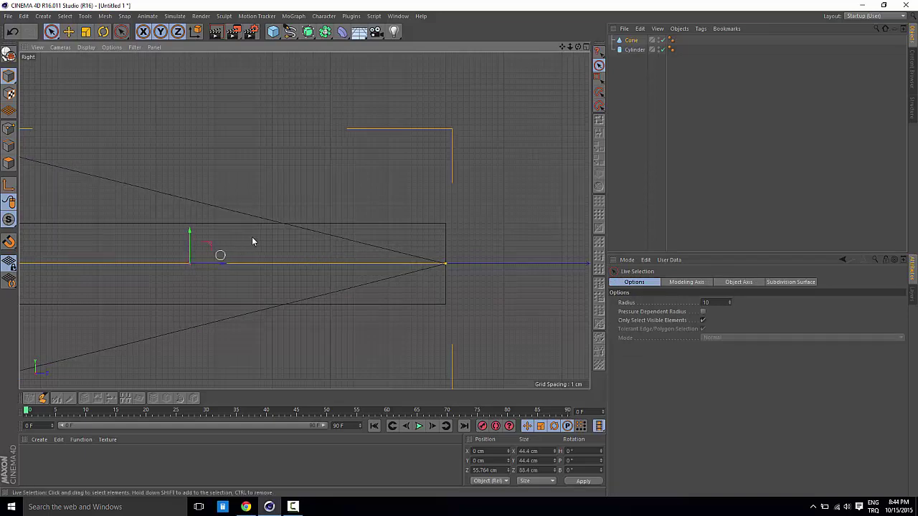
middle_click(253, 236)
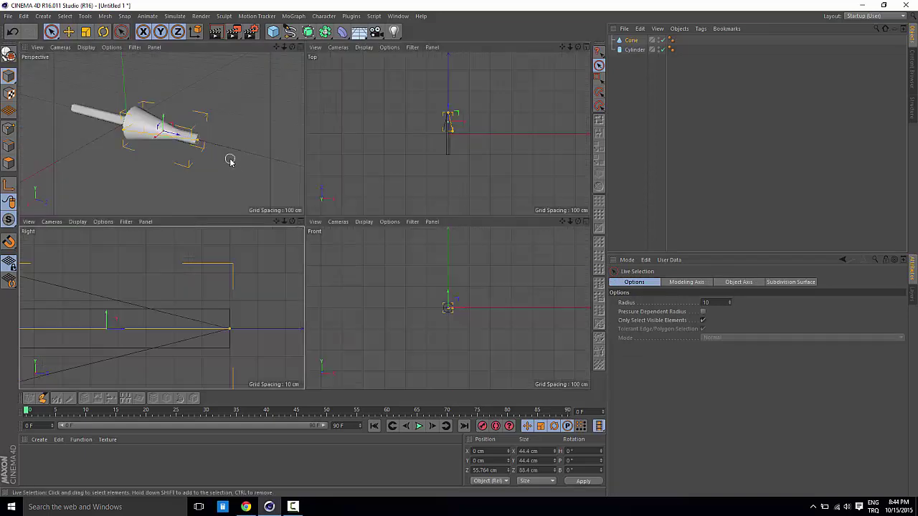
middle_click(230, 156)
alt+drag(198, 174, 267, 184)
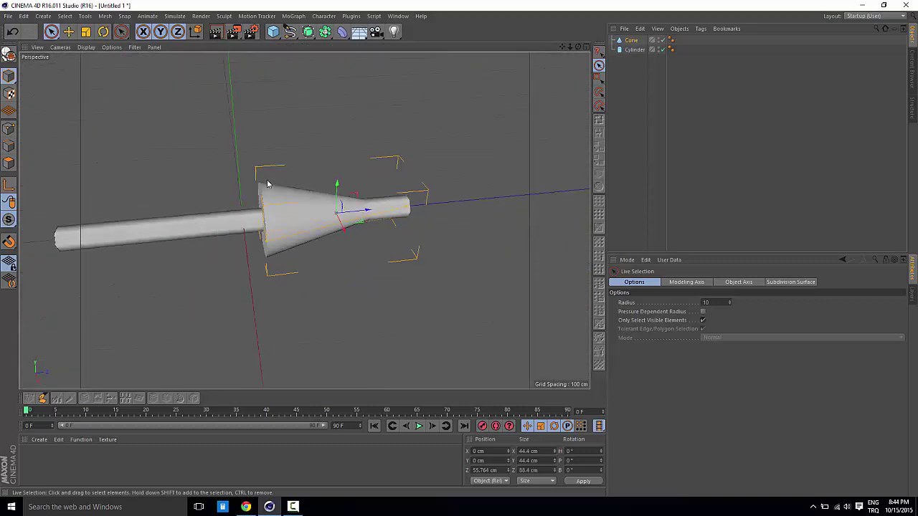
click(86, 31)
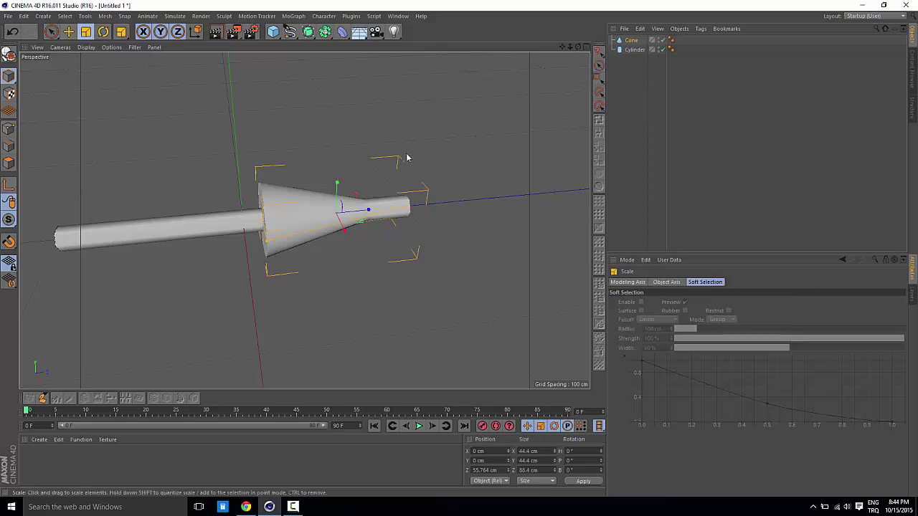
drag(413, 159, 297, 164)
Shrink the cone to about 75% in the Right view and slide it toward the cylinder's end
middle_click(297, 164)
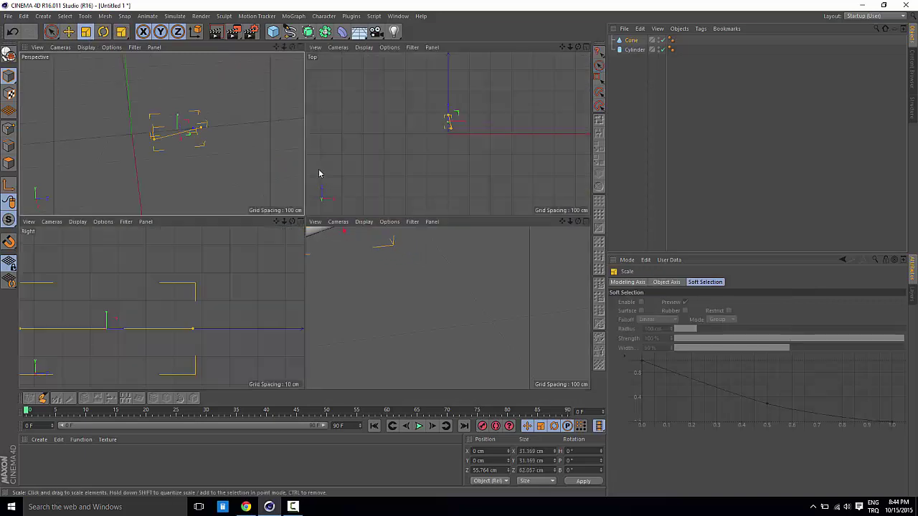
middle_click(192, 302)
scroll(209, 287, down, 3)
scroll(211, 281, down, 2)
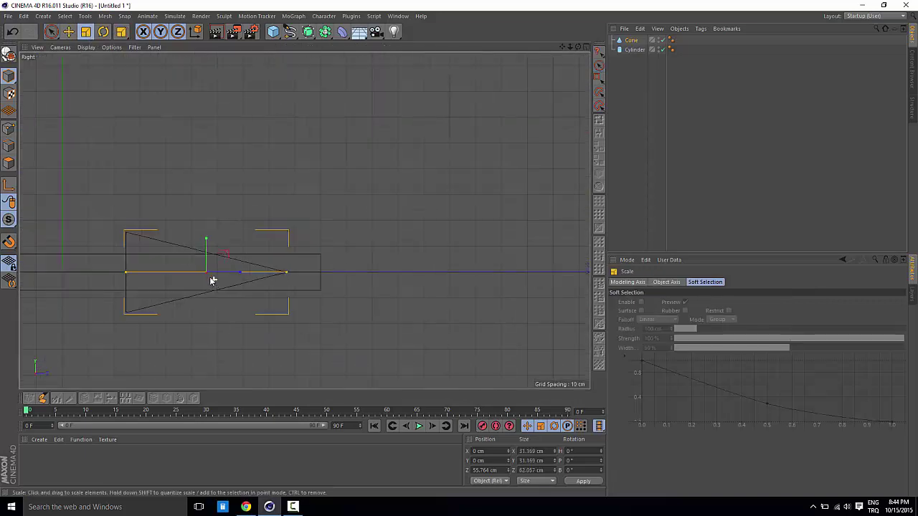
scroll(215, 264, down, 2)
middle_drag(216, 264, 430, 194)
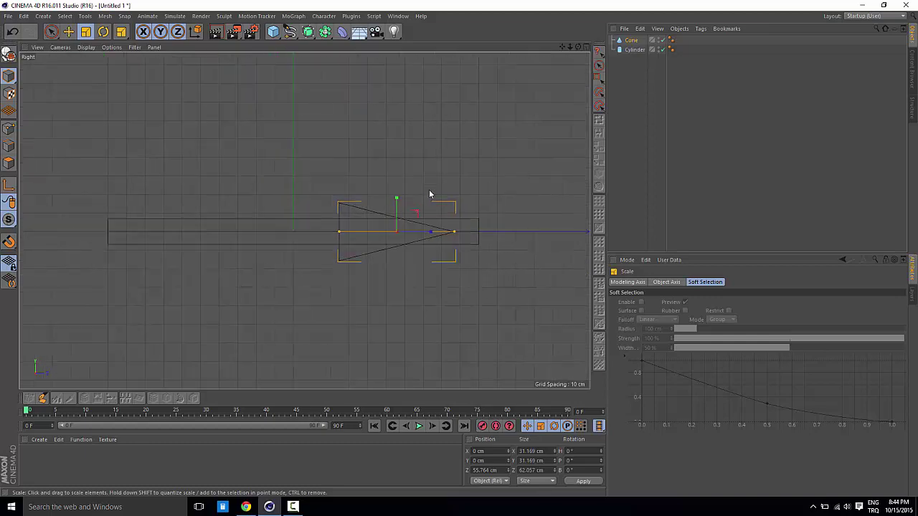
drag(453, 156, 308, 174)
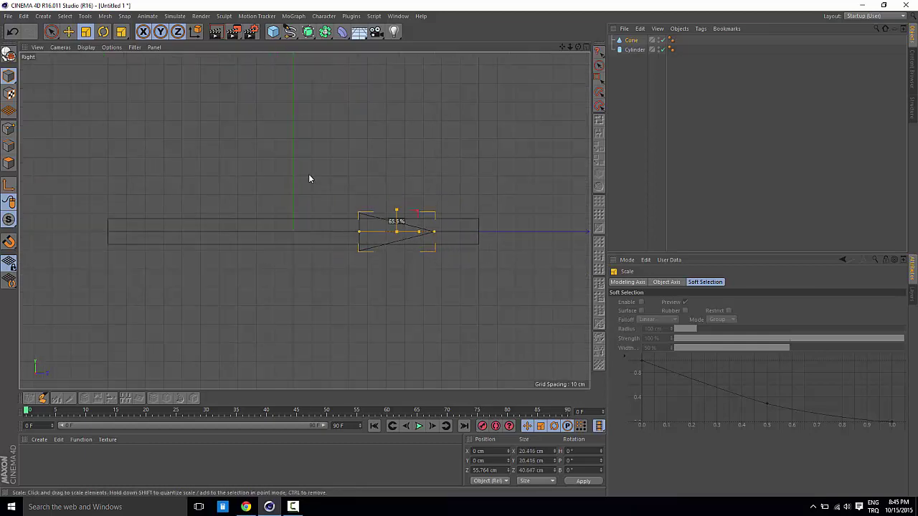
key(9)
drag(431, 231, 454, 236)
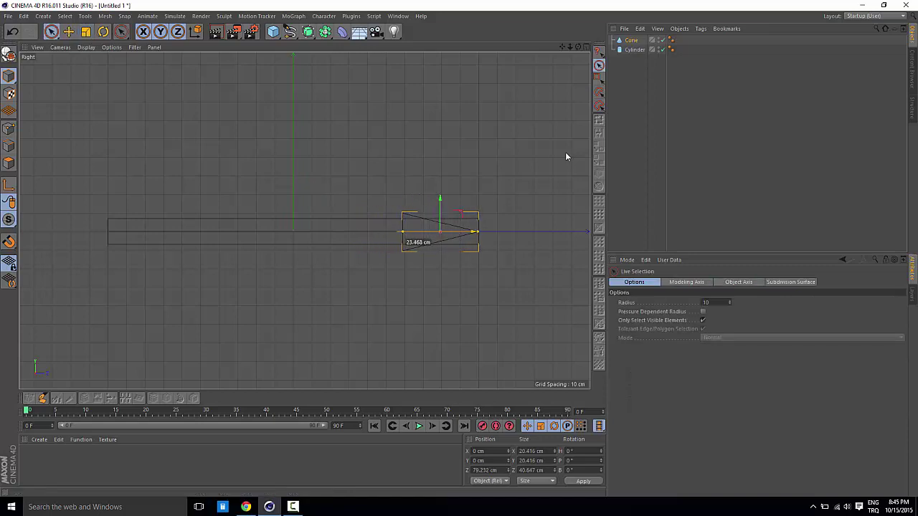
Lengthen the cylinder to a height of 232 cm
click(639, 50)
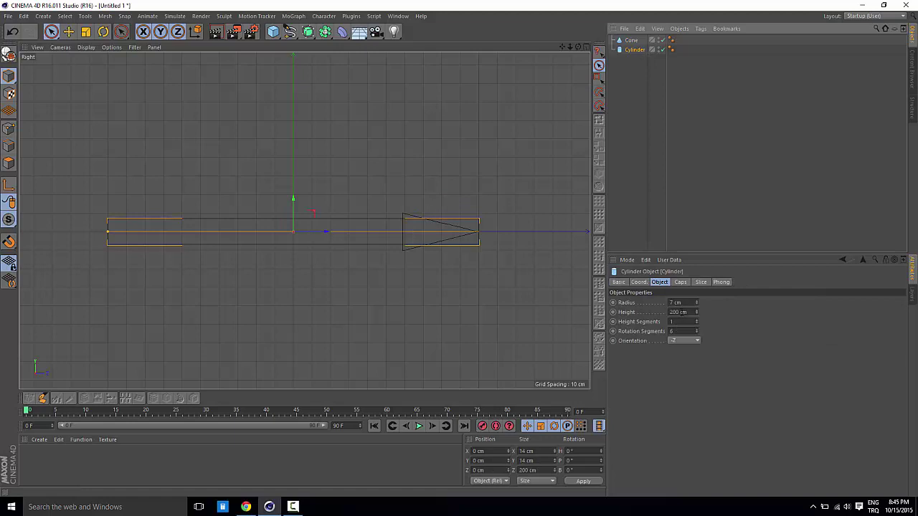
click(696, 310)
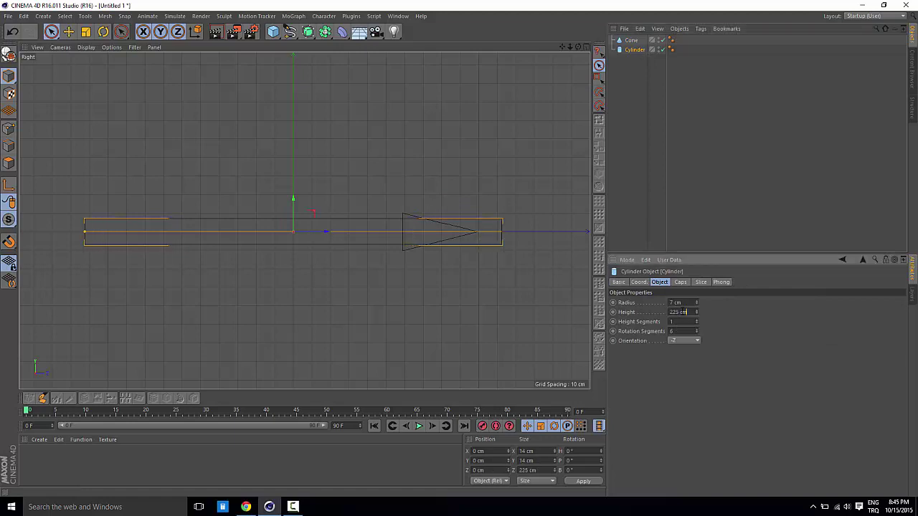
alt+middle_drag(477, 215, 323, 219)
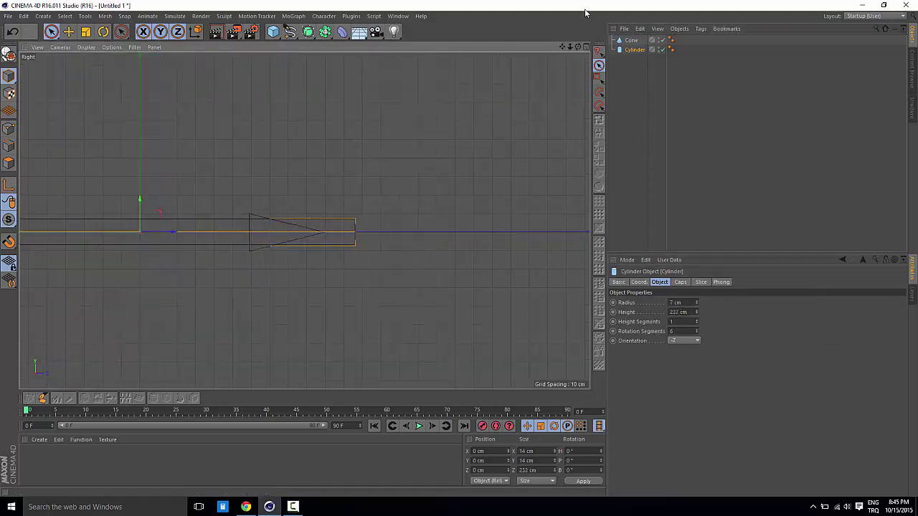
Push the cone out to Z 95.221 cm so it caps the cylinder like a pencil tip
click(630, 41)
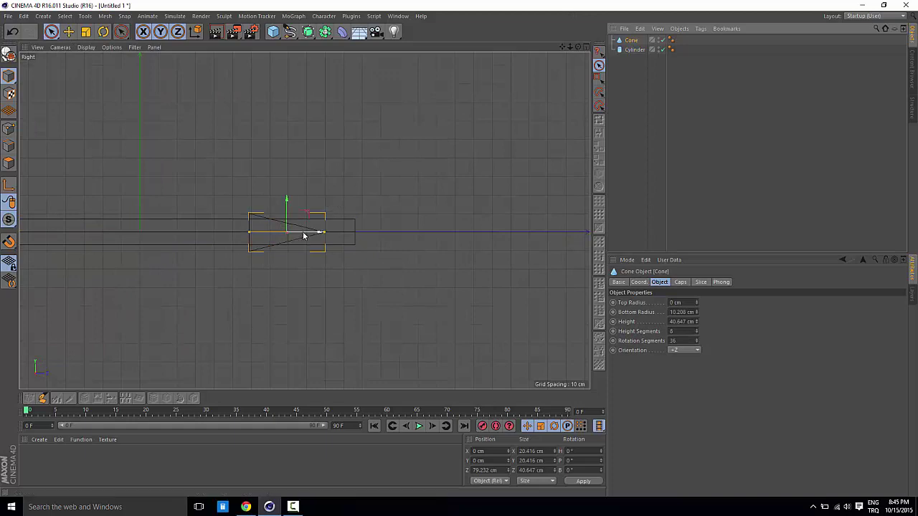
drag(303, 236, 337, 231)
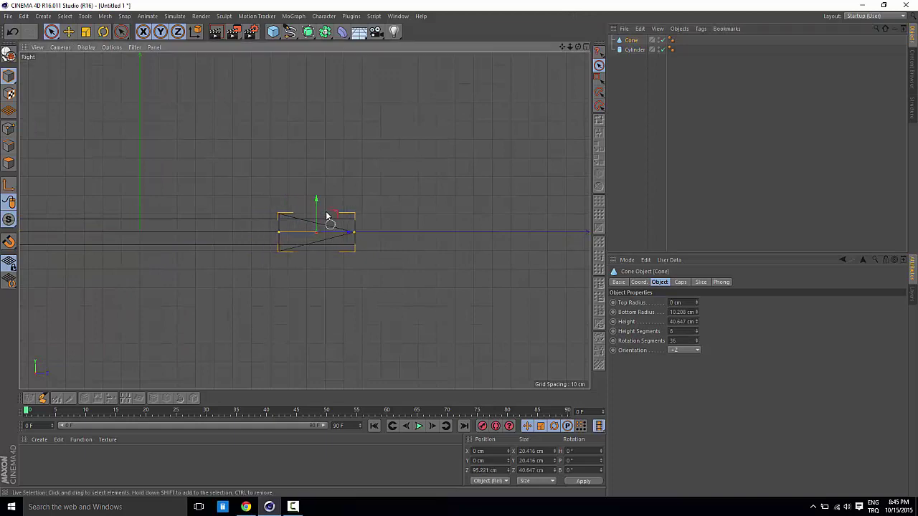
middle_click(325, 210)
middle_click(270, 167)
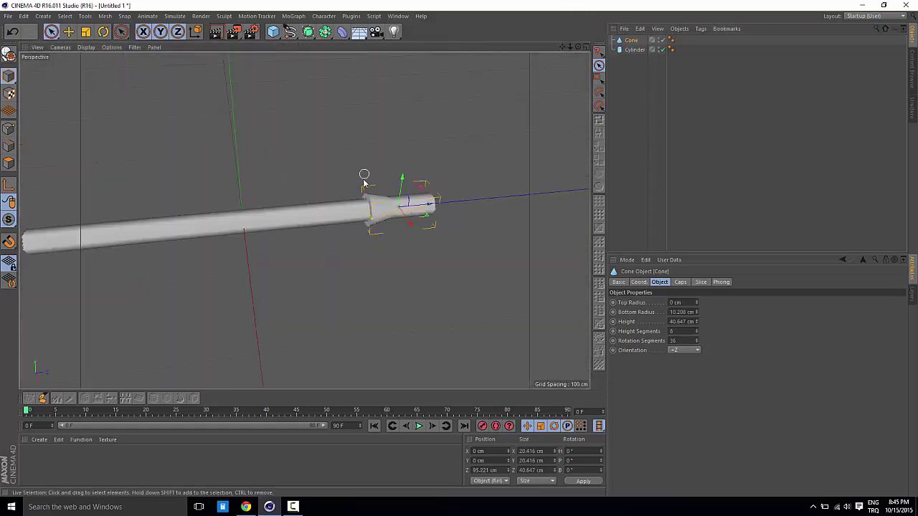
alt+drag(364, 179, 347, 199)
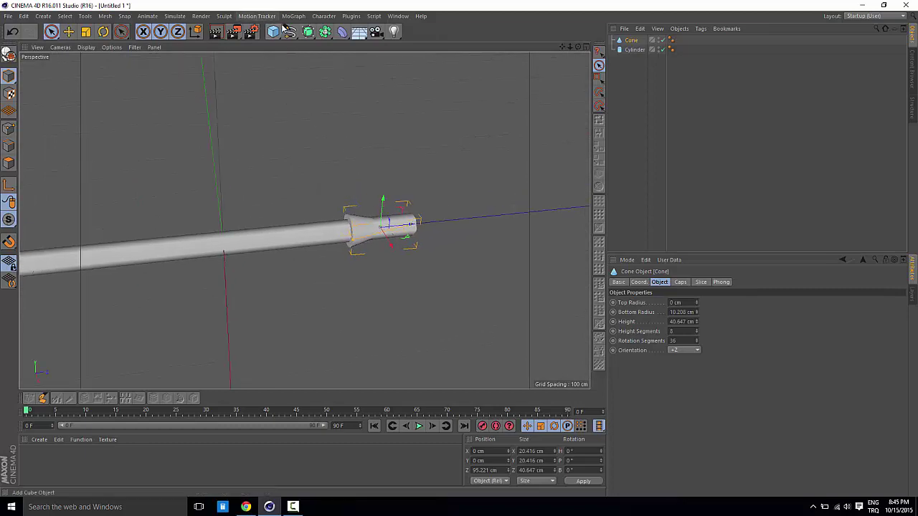
Add a cube and scale it down to 59.8 cm
click(273, 31)
click(350, 48)
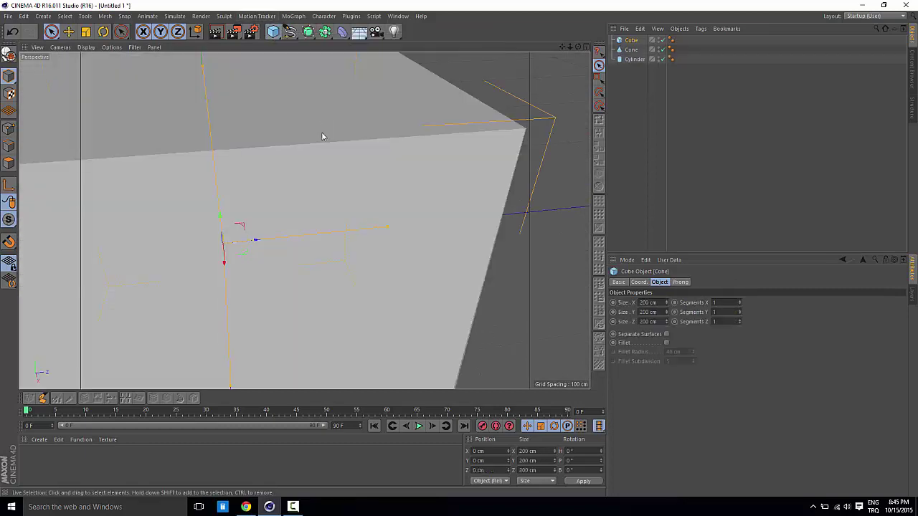
click(85, 31)
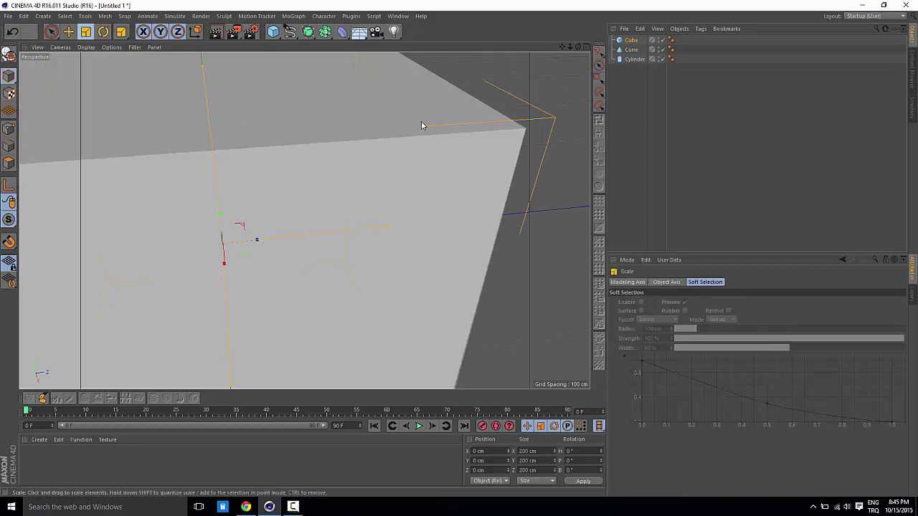
drag(423, 125, 135, 170)
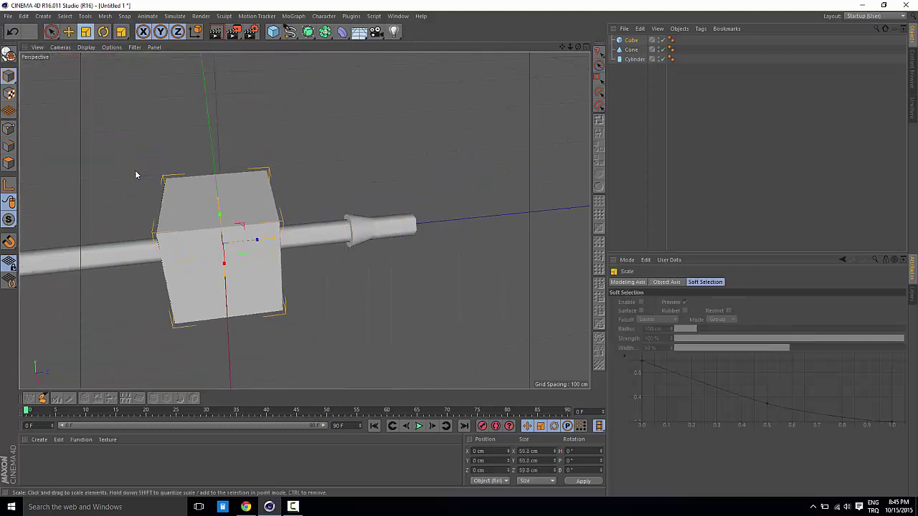
Slide the cube along Z to 109.344 cm so it encloses the cone
middle_click(135, 170)
middle_click(222, 277)
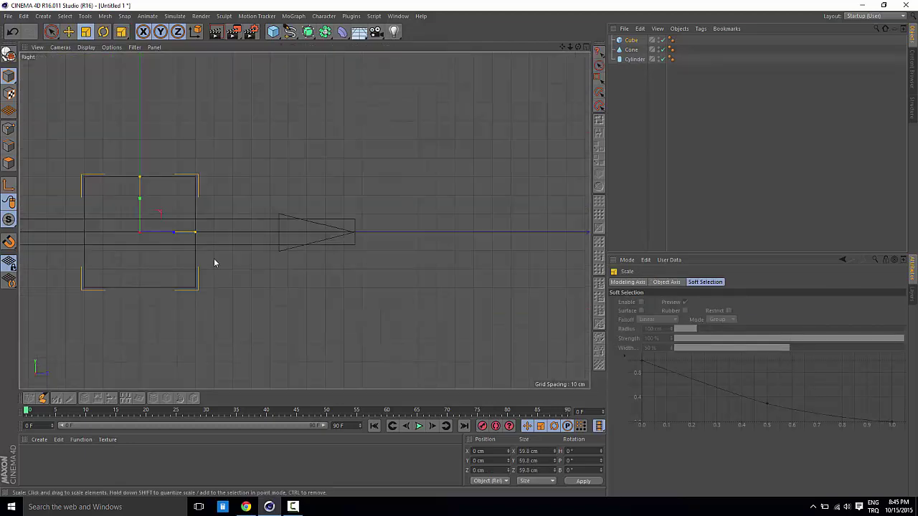
key(space)
drag(172, 235, 374, 234)
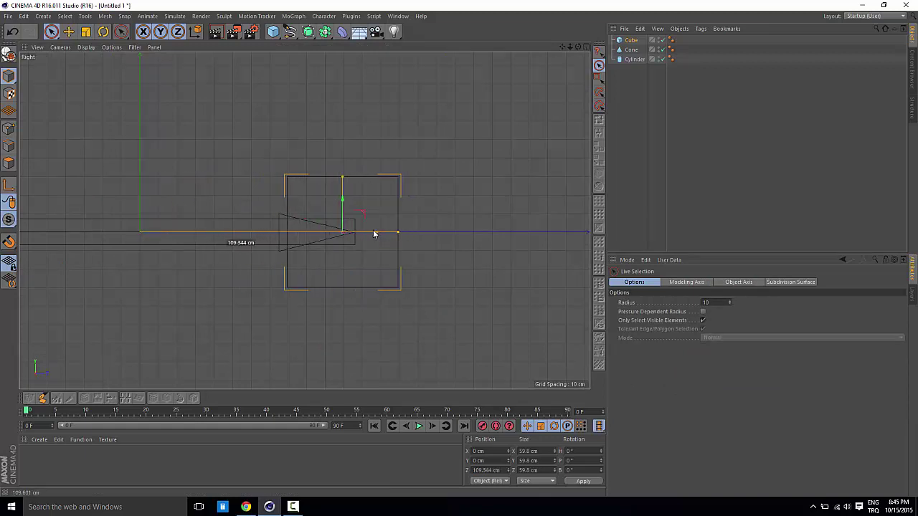
Hide the cylinder in the perspective viewport
middle_click(266, 184)
middle_click(224, 151)
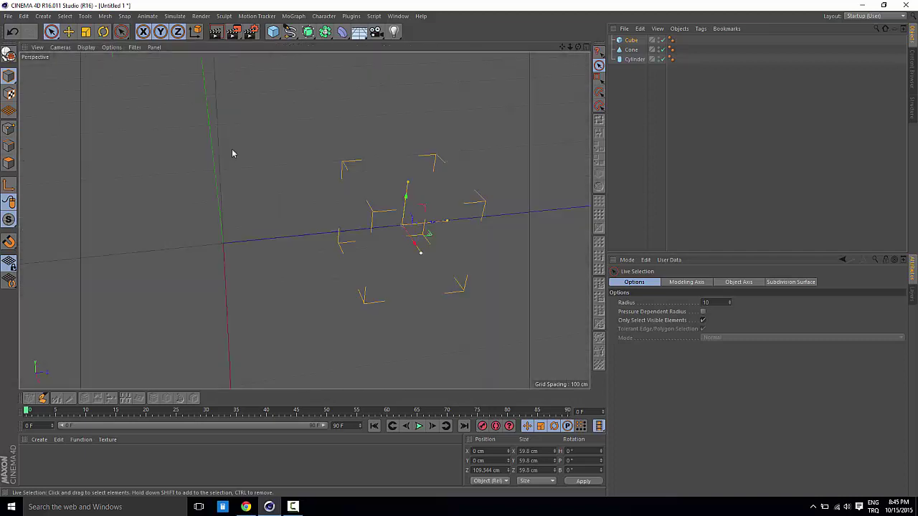
click(670, 57)
alt+drag(318, 168, 304, 220)
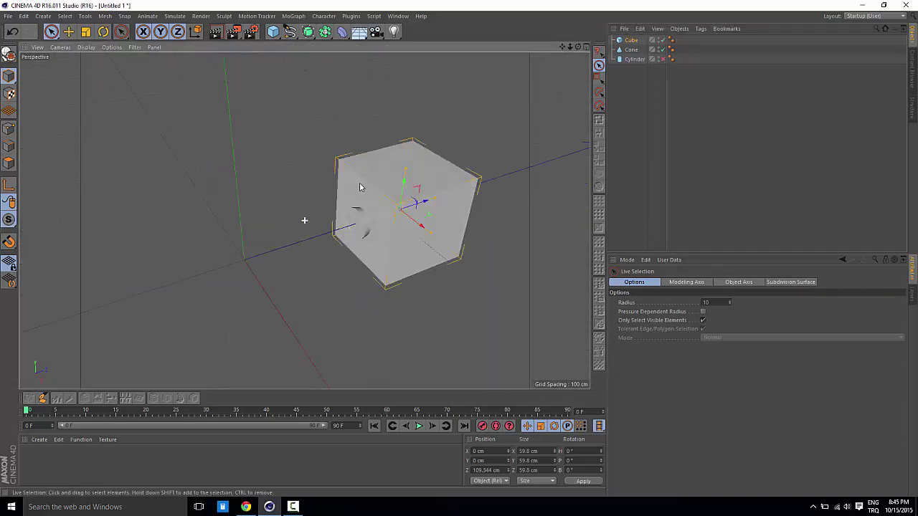
Add a Boole object from the modeling objects list
click(308, 31)
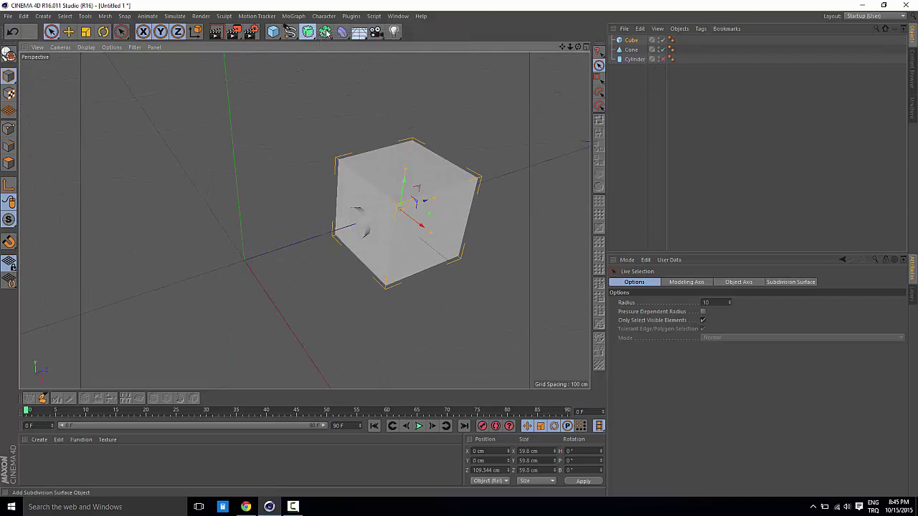
click(325, 31)
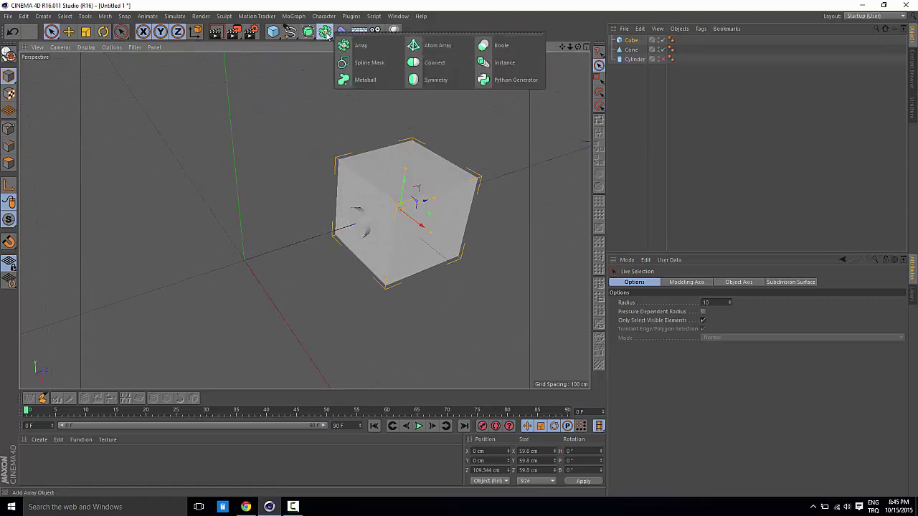
click(501, 47)
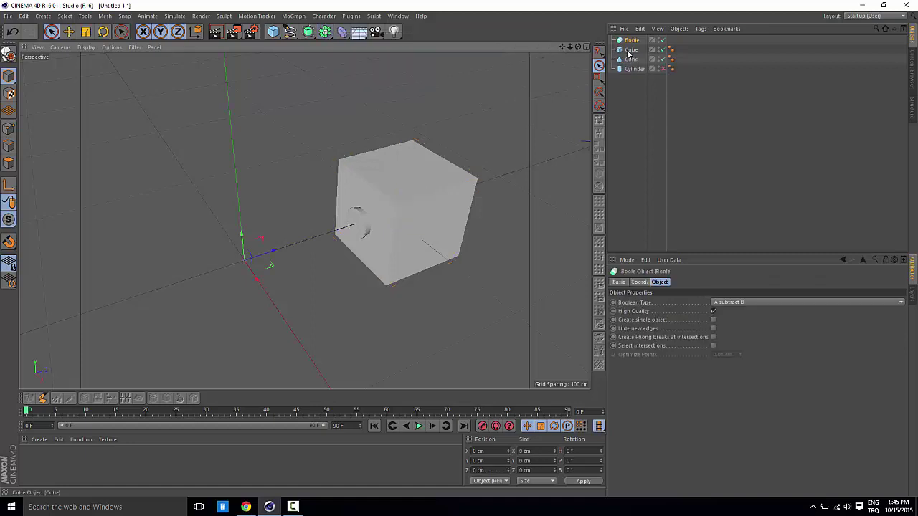
Place the Cube and Cone inside the Boole to carve a conical hollow
drag(634, 43, 635, 45)
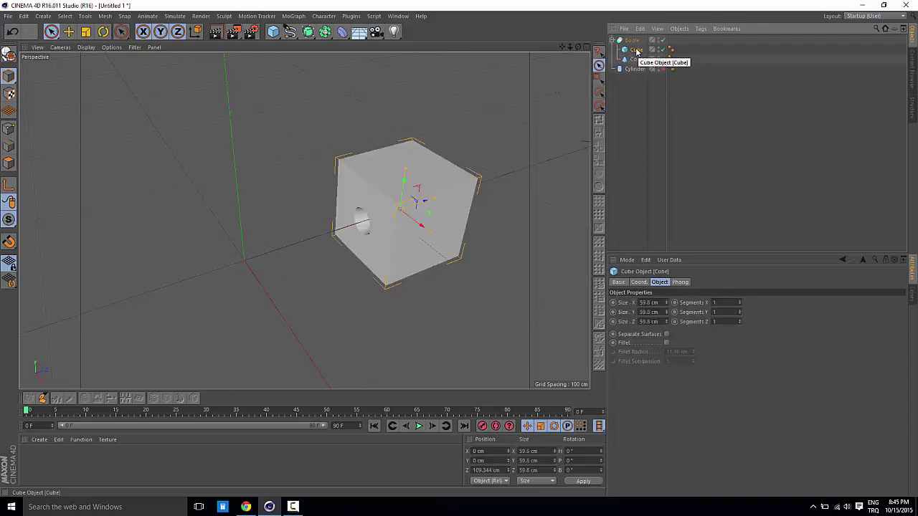
alt+drag(419, 150, 444, 137)
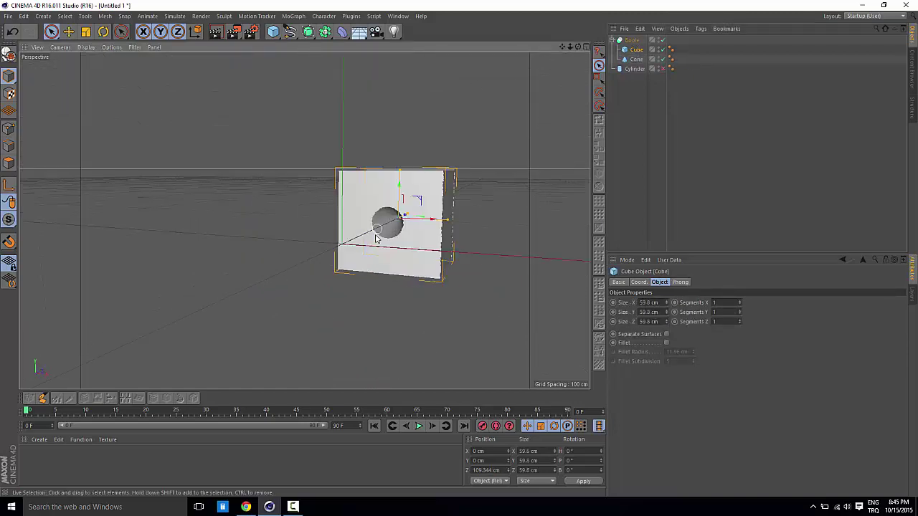
scroll(404, 211, up, 2)
scroll(404, 211, up, 3)
scroll(404, 215, up, 3)
scroll(403, 218, up, 2)
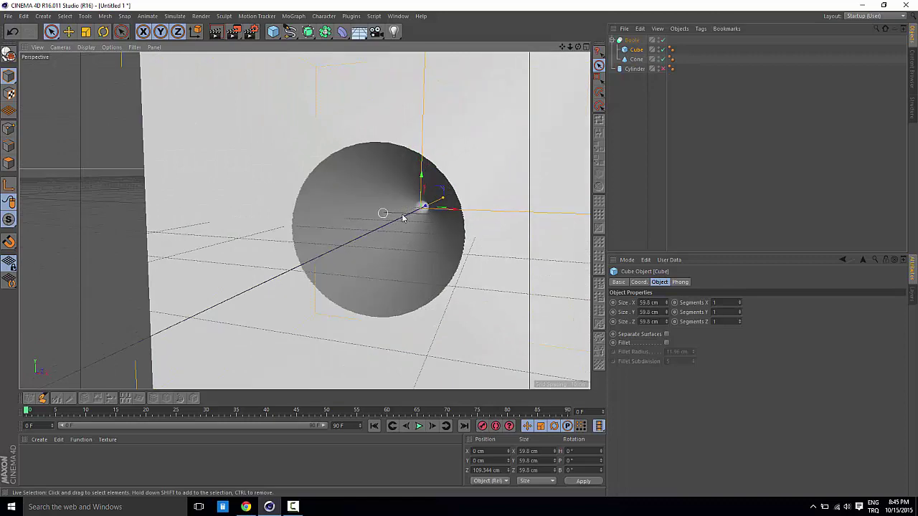
mouse_move(402, 217)
alt+mouse_down()
mouse_move(414, 218)
mouse_move(370, 217)
alt+mouse_up()
Make the Cylinder visible again in the maximized side view
middle_click(365, 213)
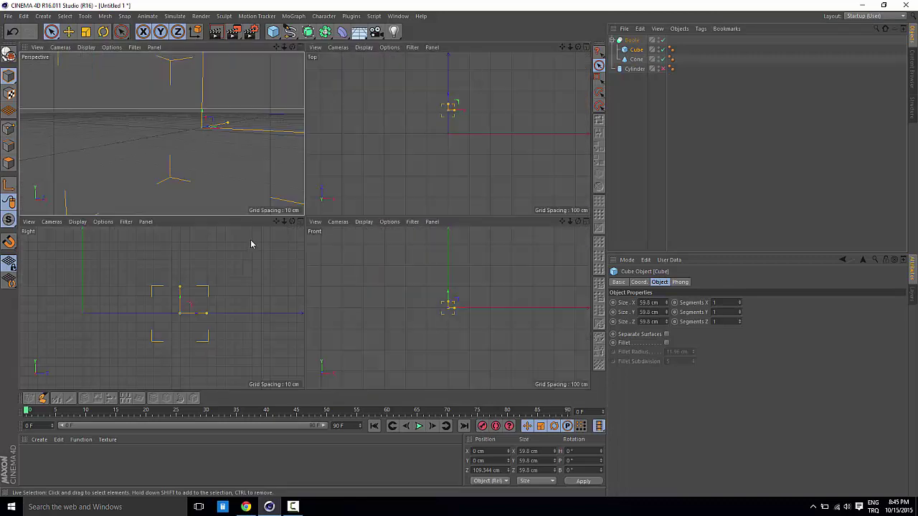
middle_click(189, 279)
click(663, 69)
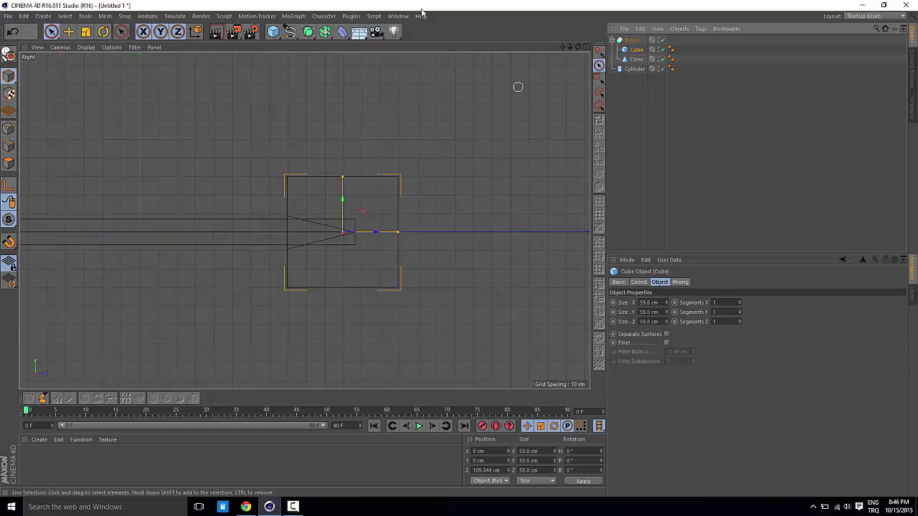
Add Boole.1 and nest the first Boole inside it alongside the Cylinder, then inspect the tip
click(325, 31)
click(519, 46)
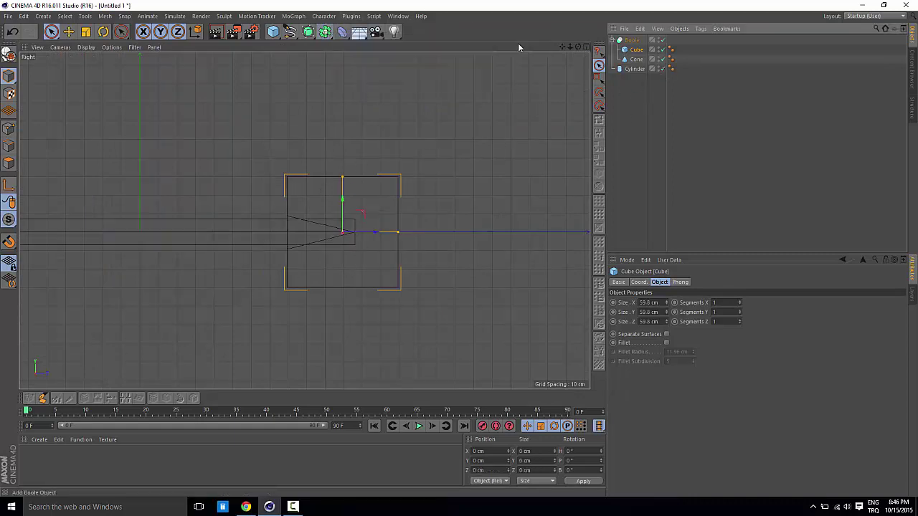
click(612, 49)
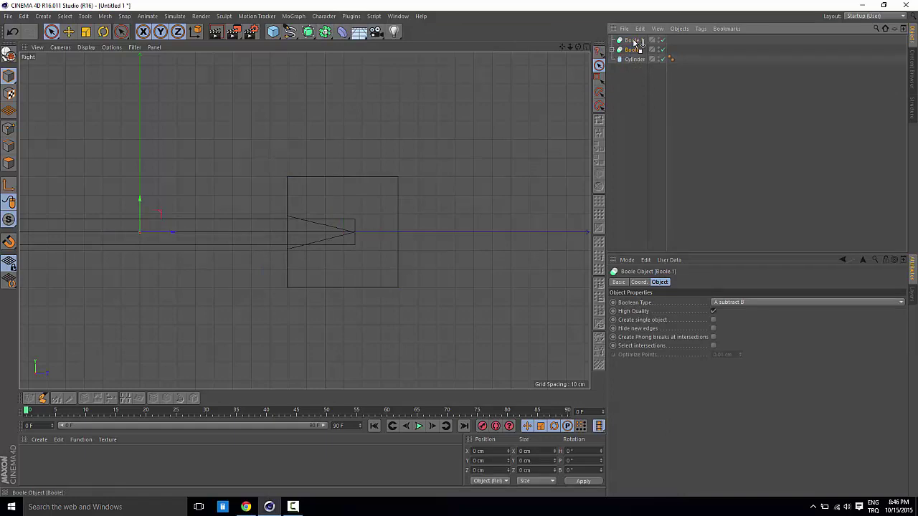
drag(634, 41, 634, 47)
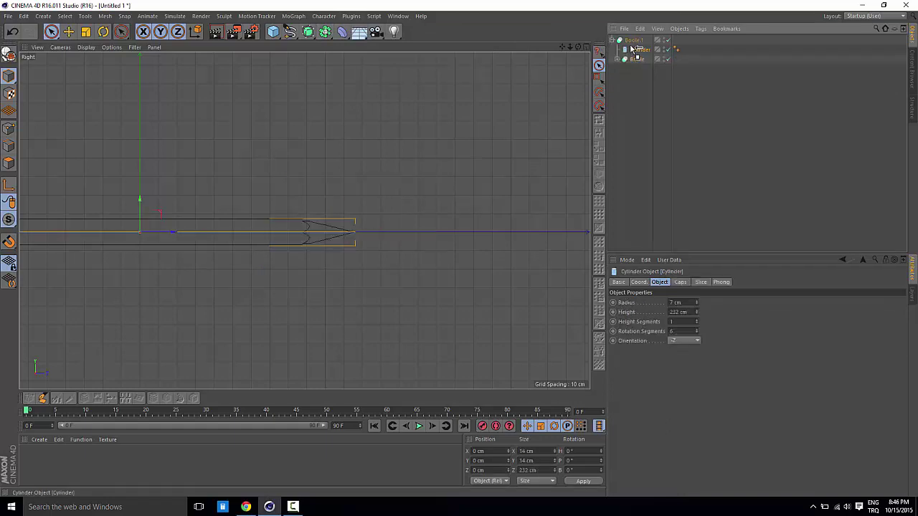
middle_click(391, 116)
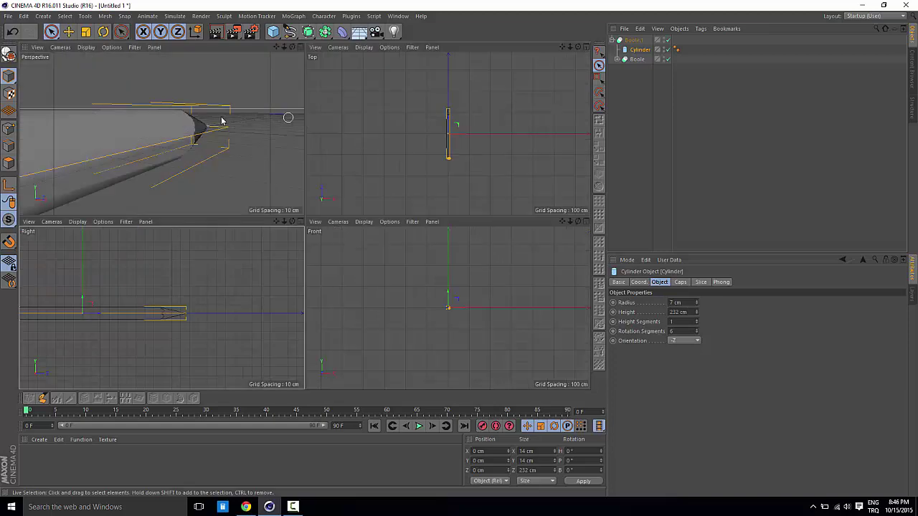
middle_click(219, 119)
mouse_move(219, 120)
alt+mouse_down()
mouse_move(228, 132)
mouse_move(360, 119)
mouse_move(322, 150)
mouse_move(261, 155)
mouse_move(305, 220)
mouse_move(394, 151)
mouse_move(333, 165)
mouse_move(334, 133)
mouse_move(326, 176)
mouse_move(305, 194)
alt+mouse_up()
alt+right_drag(306, 193, 317, 181)
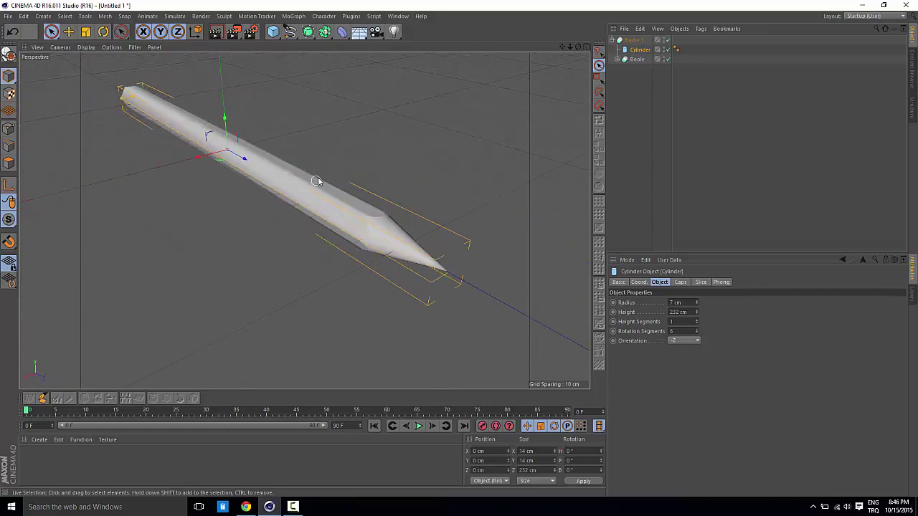
mouse_move(257, 175)
alt+mouse_down()
mouse_move(288, 159)
mouse_move(303, 219)
alt+mouse_up()
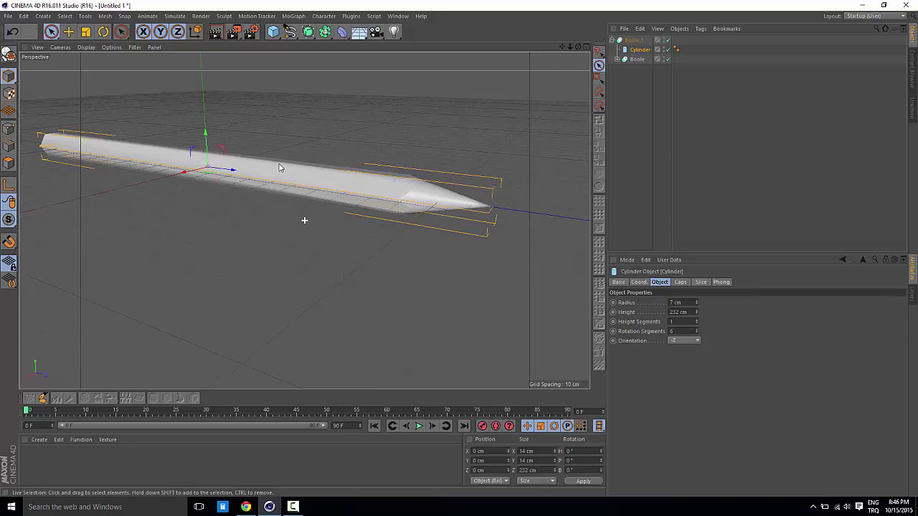
Make Boole.1 editable and merge all its children with Connect Objects + Delete
click(617, 60)
drag(717, 128, 626, 36)
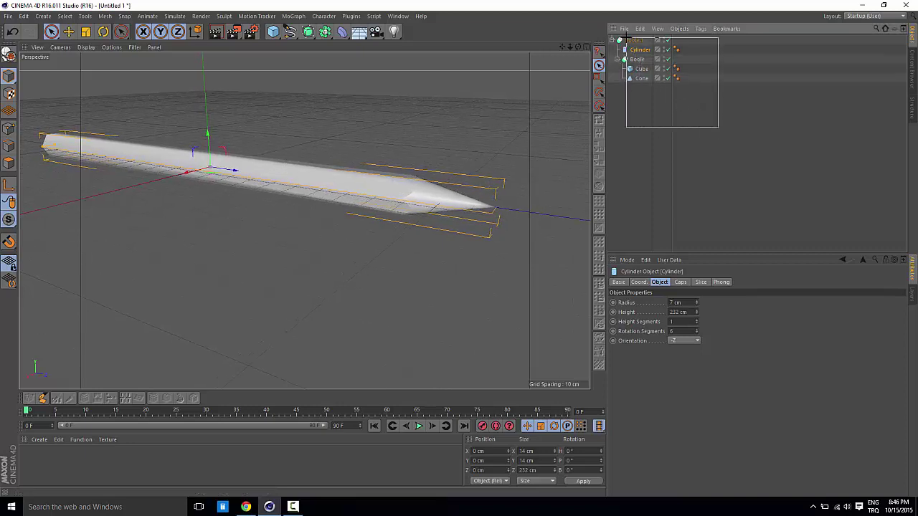
click(8, 54)
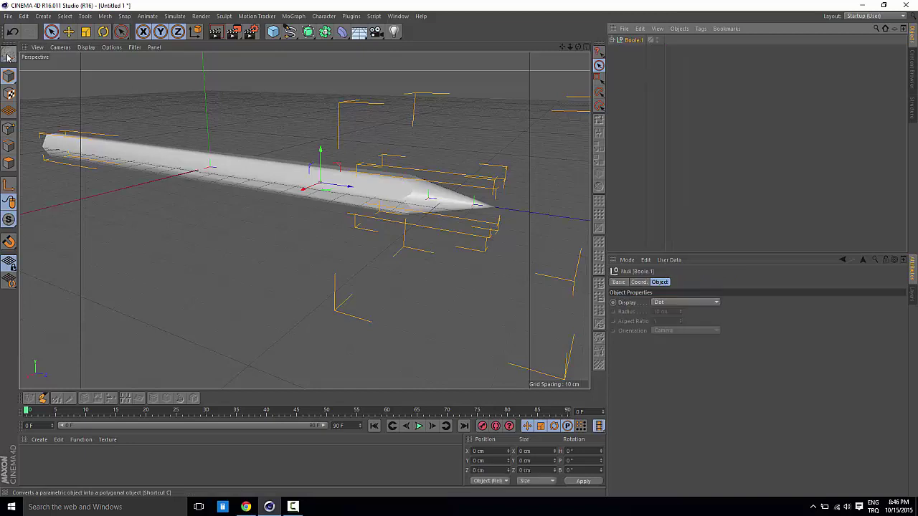
click(613, 41)
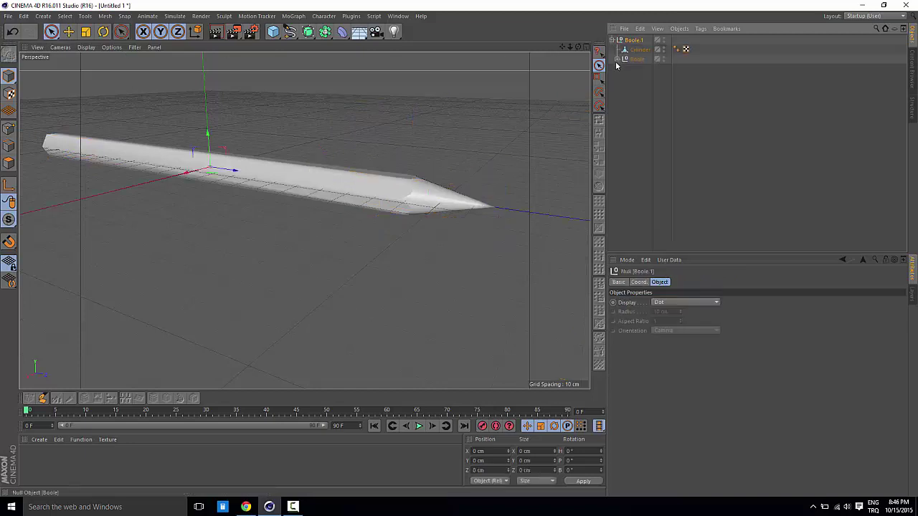
click(617, 60)
drag(723, 124, 623, 36)
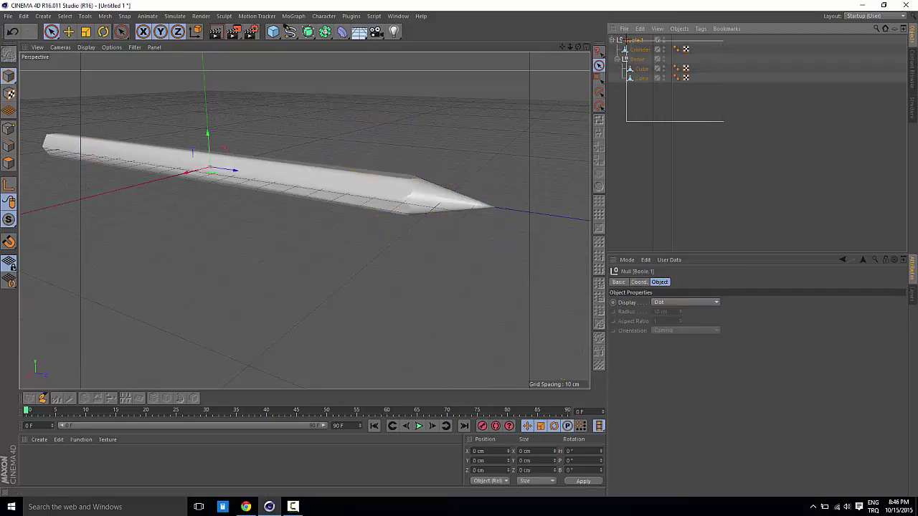
right_click(632, 44)
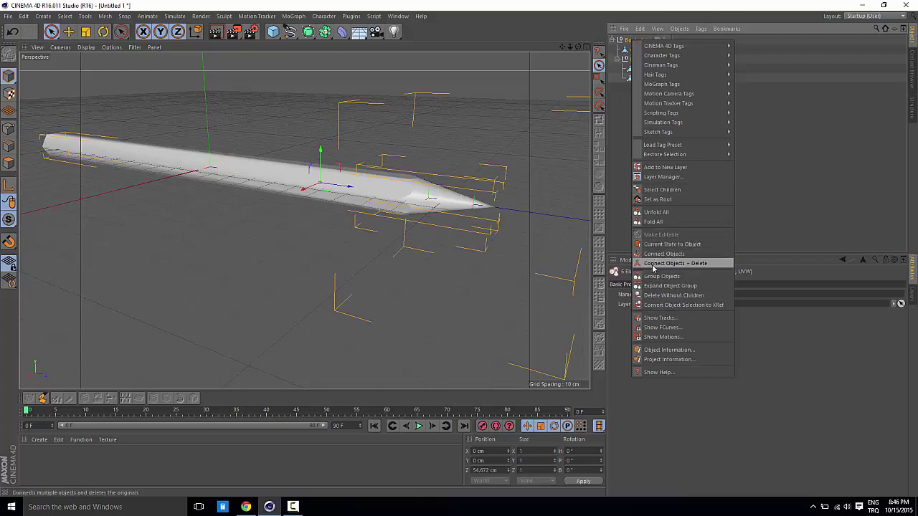
click(682, 263)
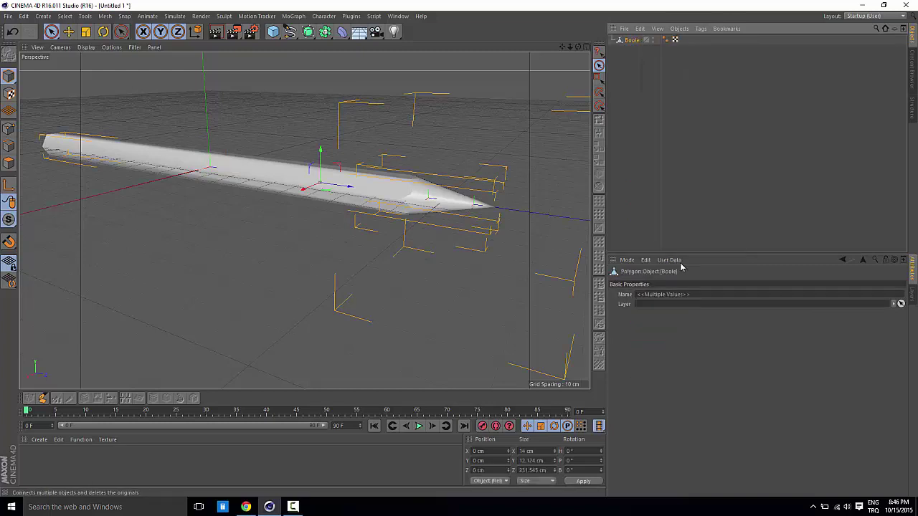
click(627, 178)
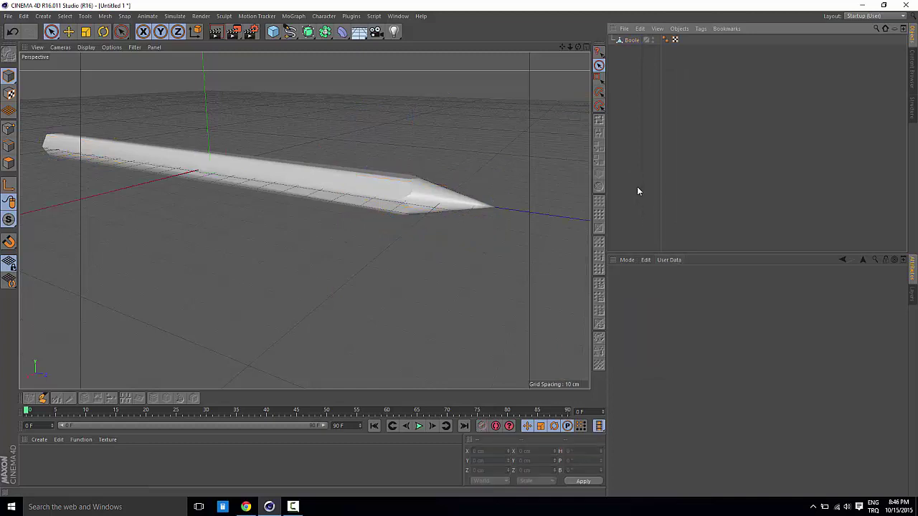
click(625, 40)
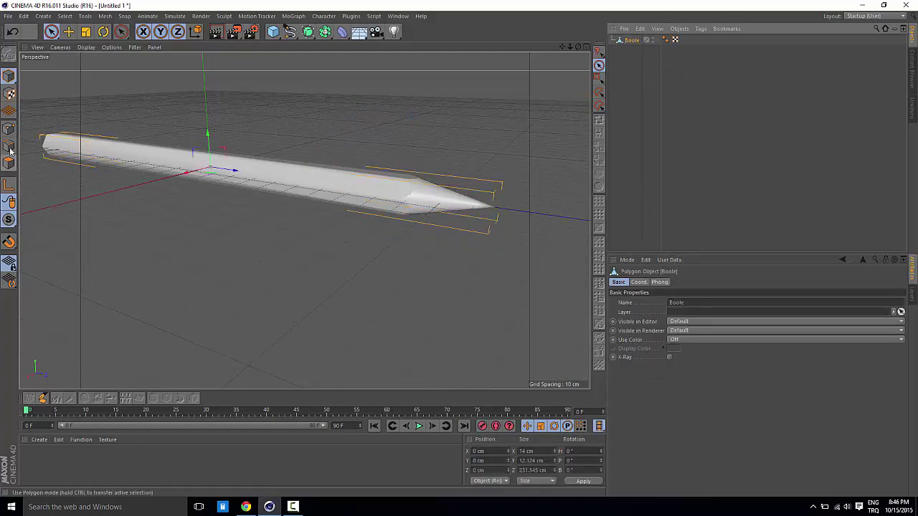
Switch the merged Boole to Polygon mode and zoom in on the Right view
click(10, 151)
middle_click(453, 254)
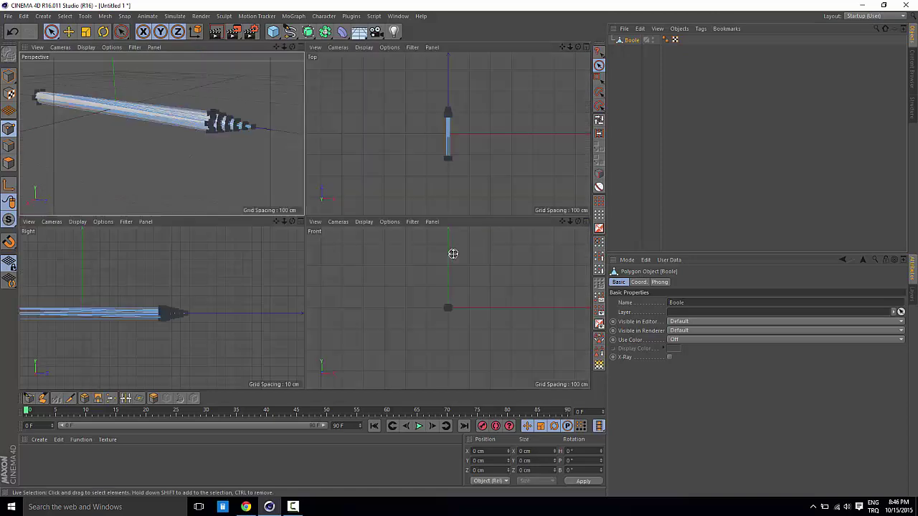
middle_click(178, 310)
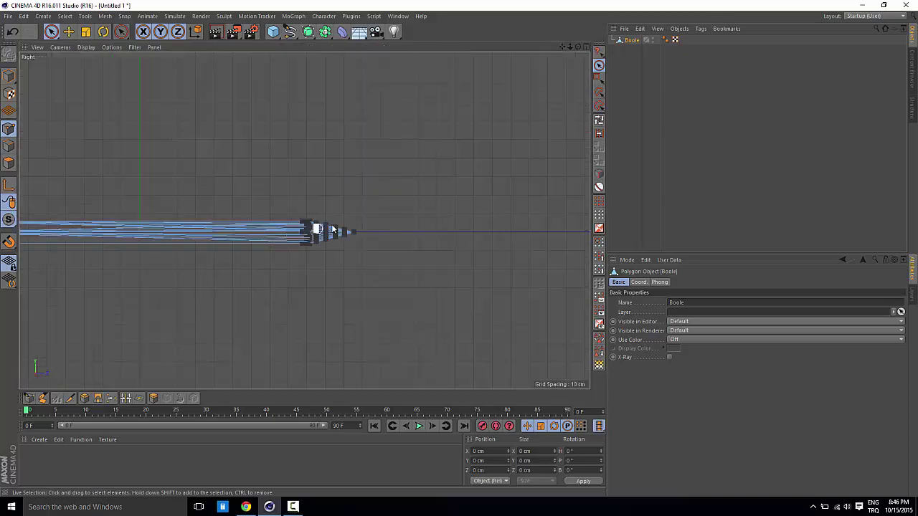
scroll(373, 229, up, 1)
scroll(373, 226, up, 1)
scroll(342, 248, up, 2)
Cut a first edge loop near the pencil tip with the Knife tool in Loop mode
scroll(339, 250, up, 2)
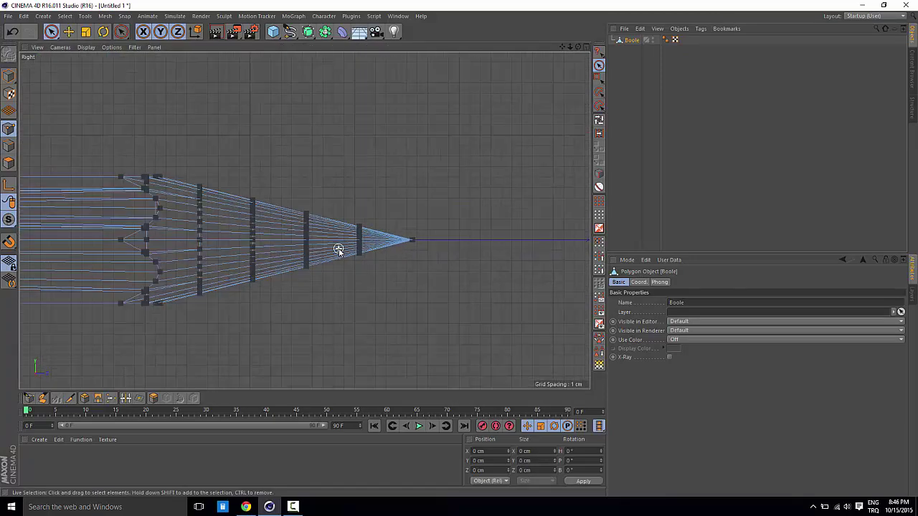
scroll(339, 250, up, 2)
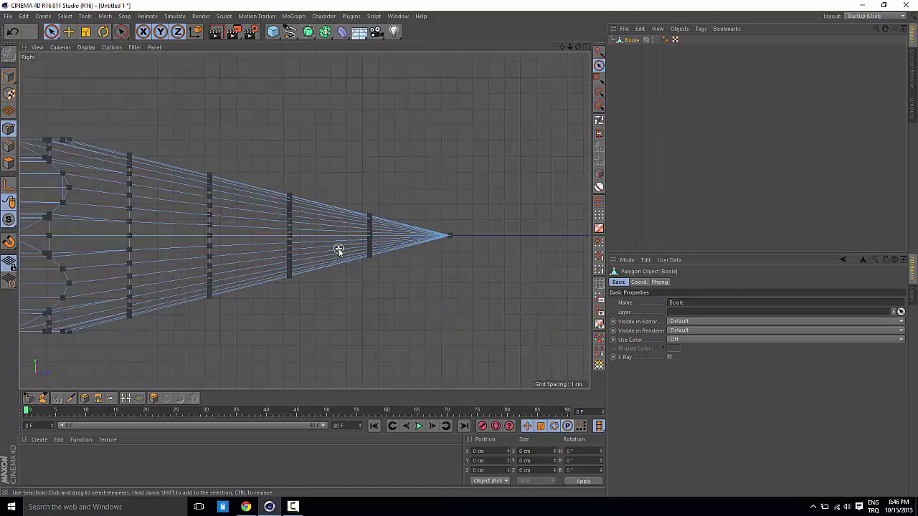
click(70, 400)
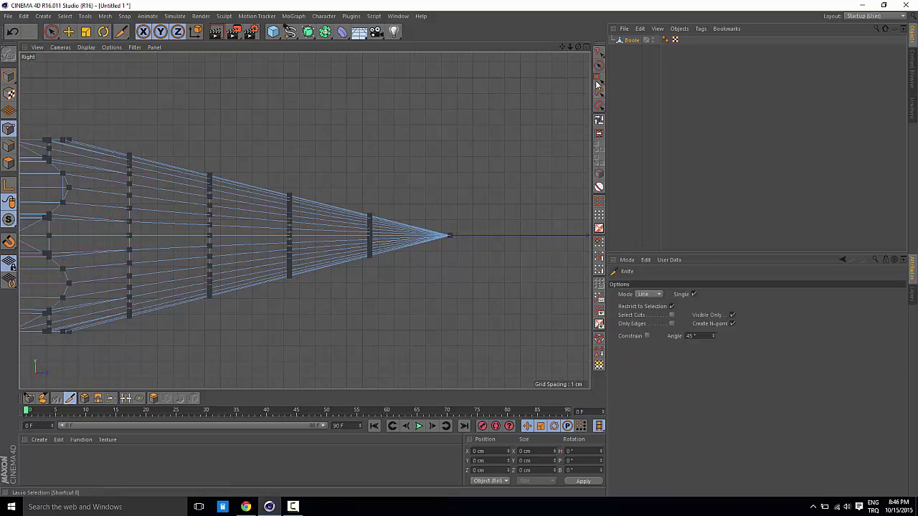
click(651, 298)
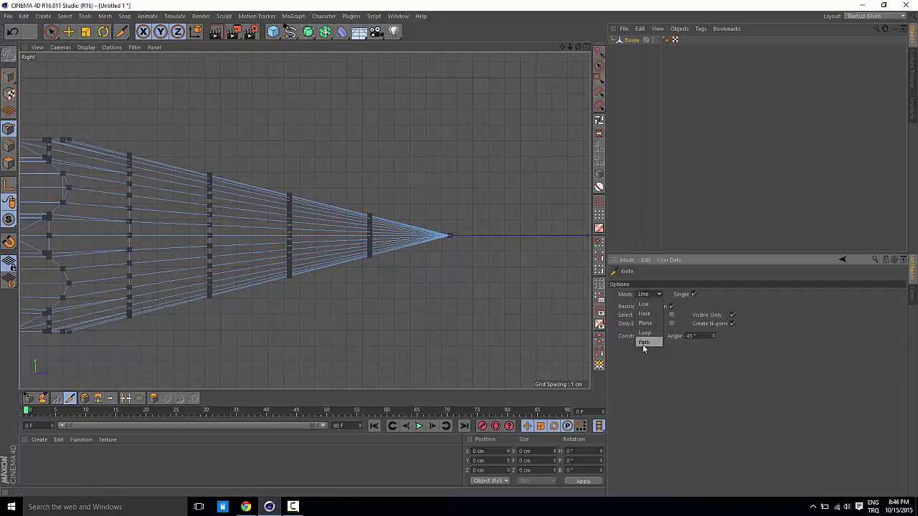
click(645, 333)
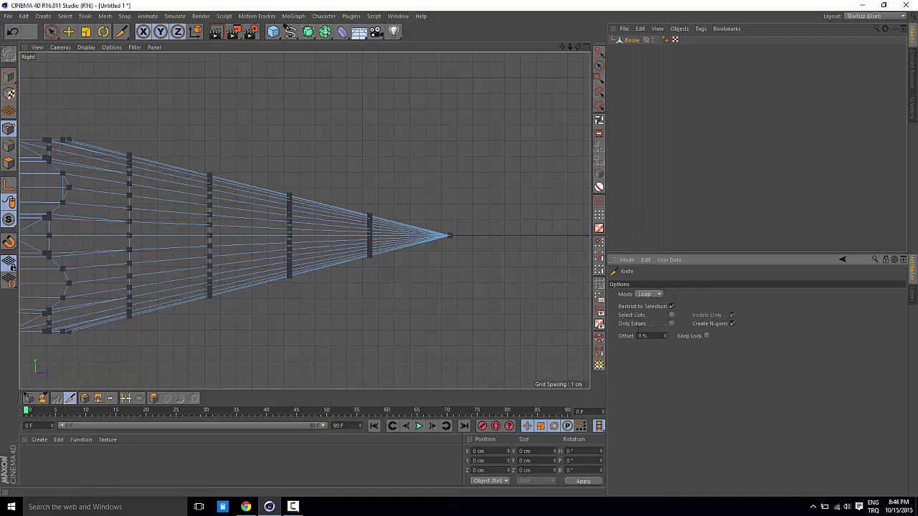
click(330, 208)
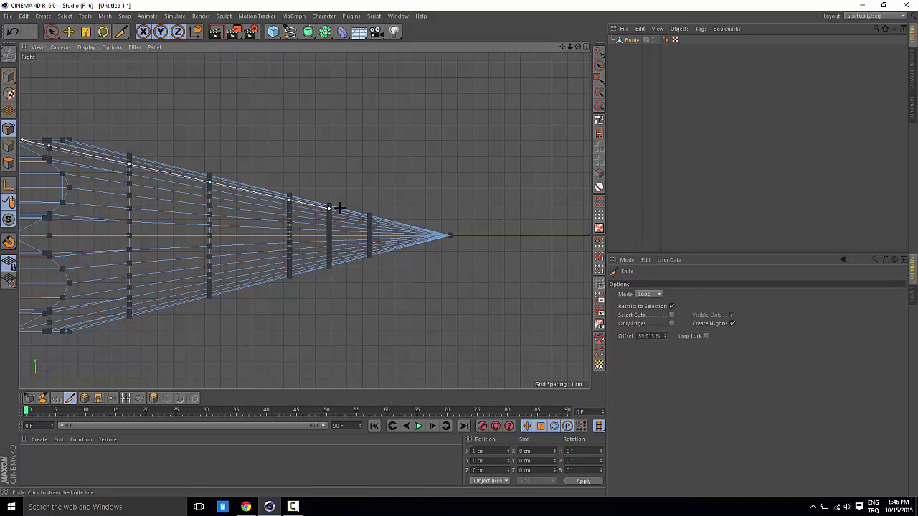
Zoom in on the tip in the full perspective view and add a second loop cut on the cone
middle_click(359, 154)
middle_click(239, 187)
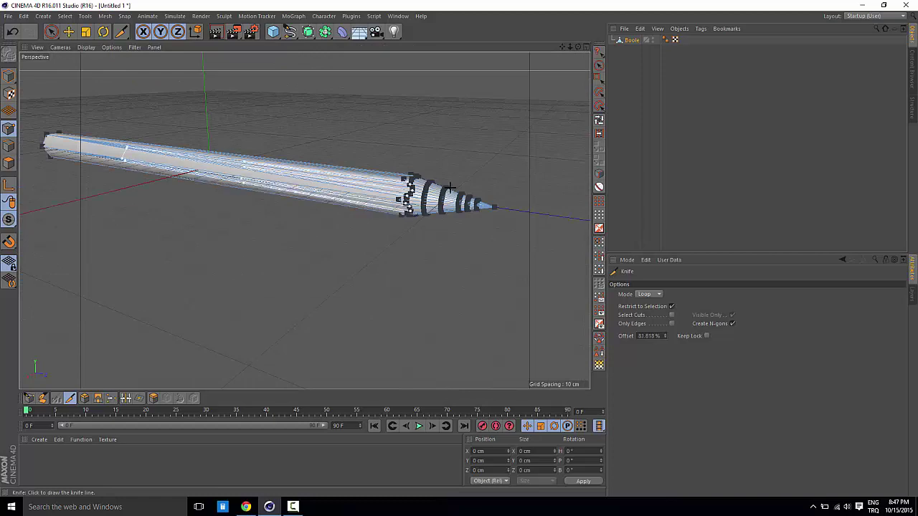
scroll(328, 225, up, 2)
scroll(334, 235, up, 2)
scroll(335, 235, up, 2)
scroll(332, 265, up, 1)
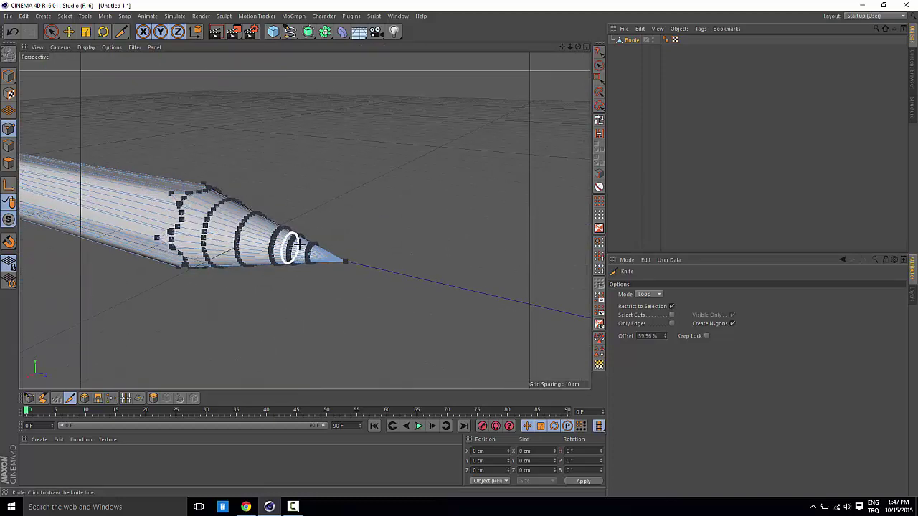
scroll(322, 259, up, 2)
scroll(313, 245, up, 2)
scroll(313, 245, up, 1)
click(313, 245)
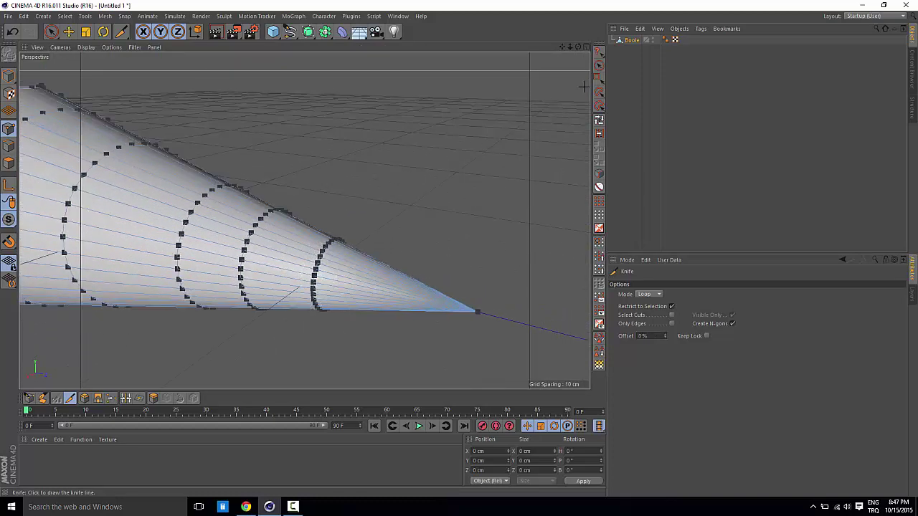
In Polygon mode, loop-select the first tip ring and the end loop of the tip
click(599, 120)
click(8, 163)
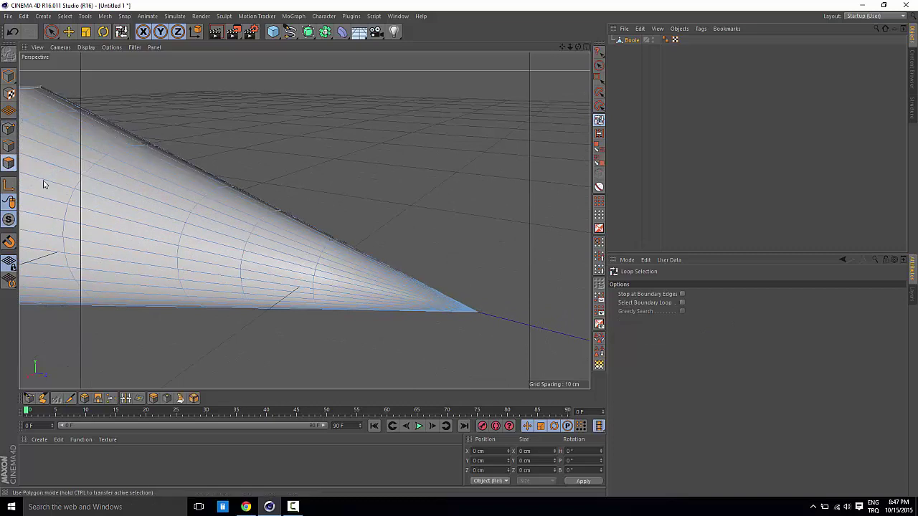
click(282, 264)
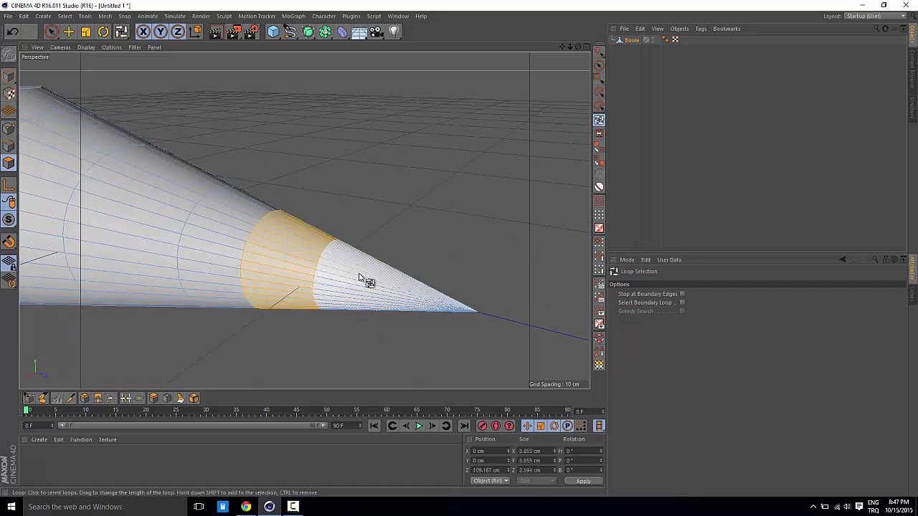
shift+click(360, 278)
Create a new near-black material (RGB 13, 13, 13) and apply it to the selected tip polygons
click(43, 470)
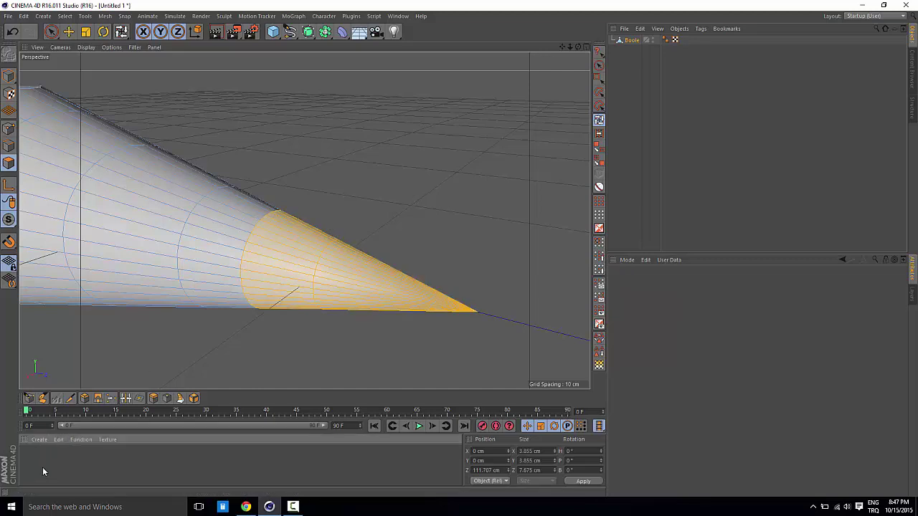
double_click(37, 463)
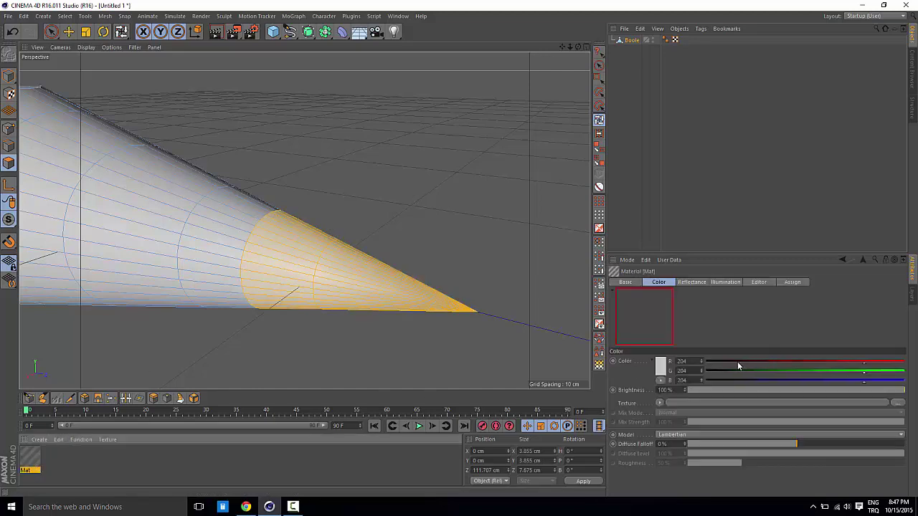
drag(738, 362, 716, 361)
click(716, 371)
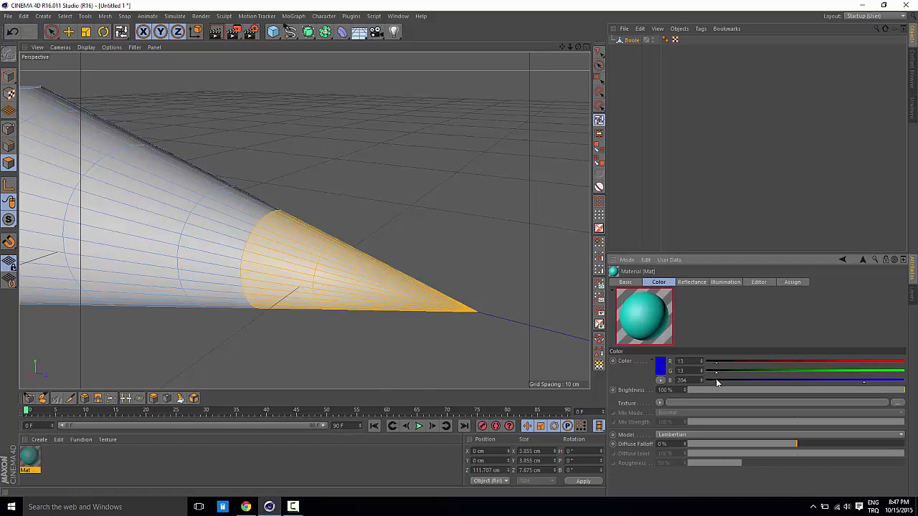
click(717, 381)
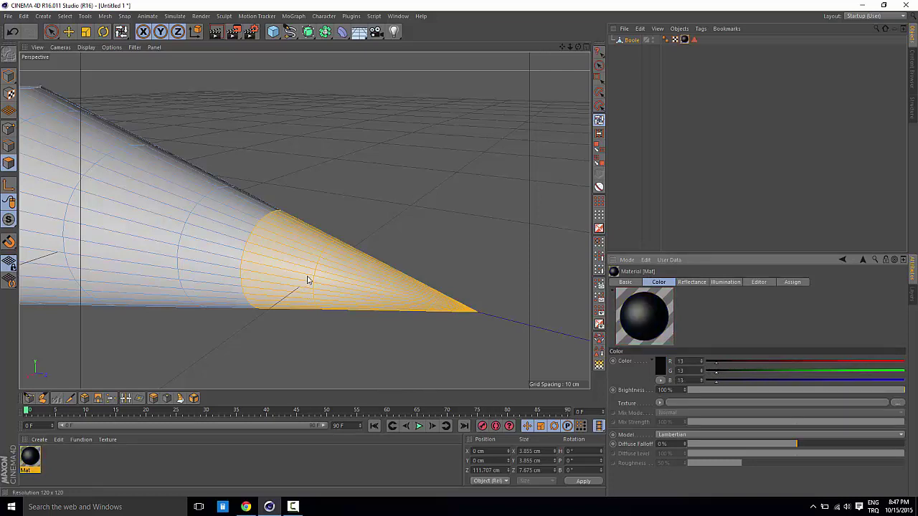
drag(307, 280, 309, 281)
With Loop Selection (U~L), select the successive polygon rings of the wood cone
key(u)
key(l)
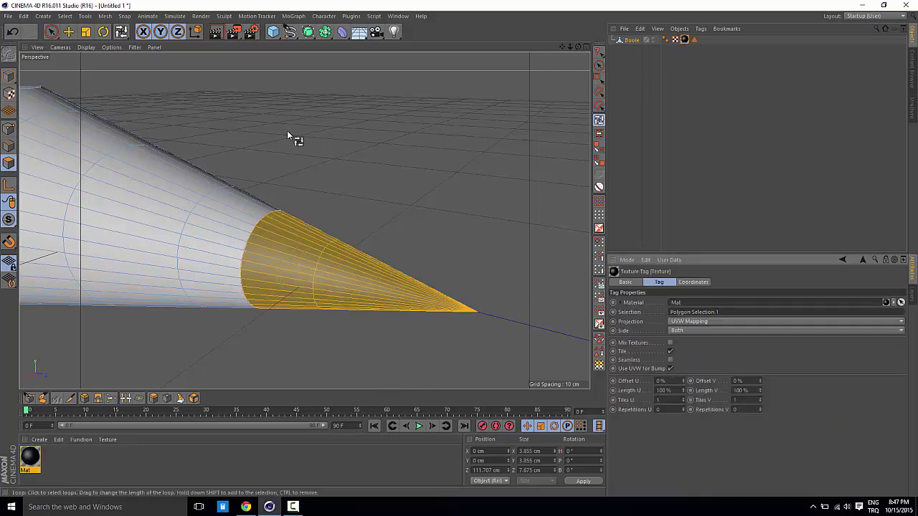
mouse_move(287, 131)
alt+mouse_down()
mouse_move(261, 178)
mouse_move(133, 181)
mouse_move(264, 184)
alt+mouse_up()
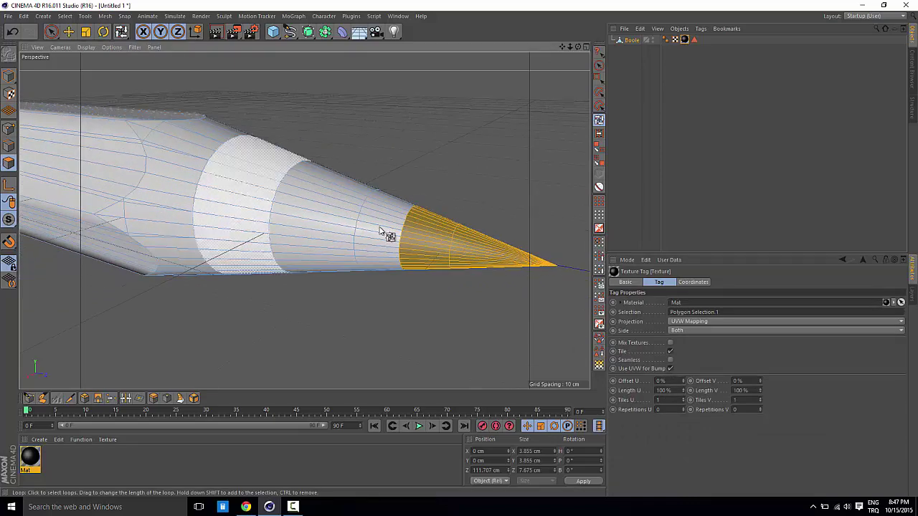
click(378, 230)
shift+click(321, 219)
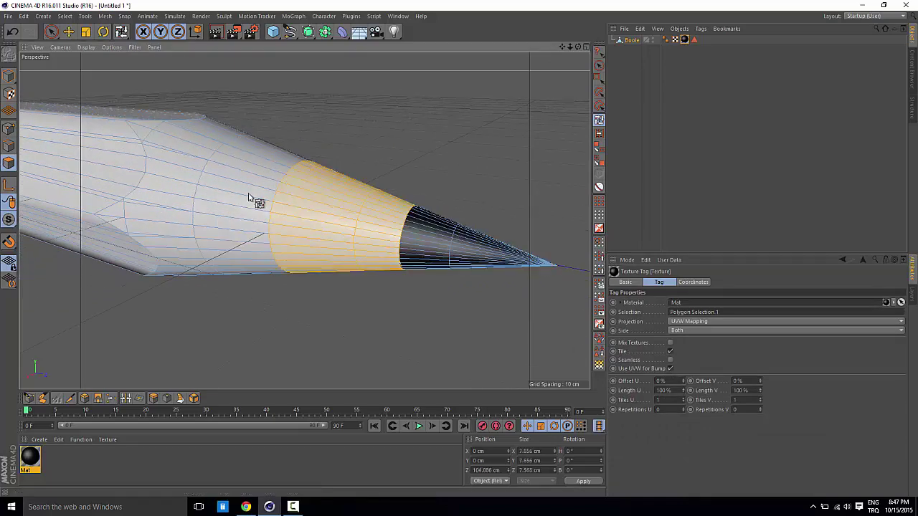
shift+click(205, 191)
shift+click(194, 229)
shift+click(194, 230)
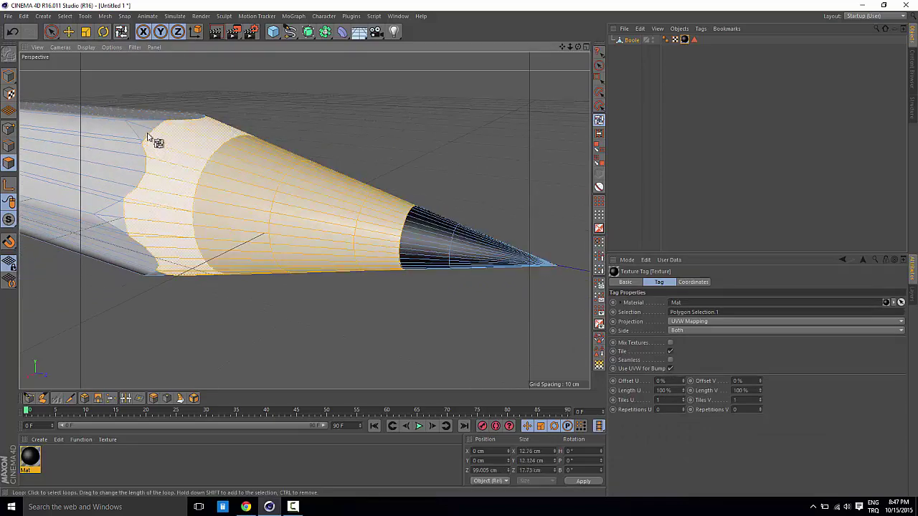
shift+click(118, 233)
Orbit around the pencil to check the cone selection from several sides
mouse_move(118, 239)
alt+mouse_down()
mouse_move(120, 172)
mouse_move(140, 303)
mouse_move(137, 287)
mouse_move(266, 322)
alt+mouse_up()
alt+drag(374, 211, 381, 199)
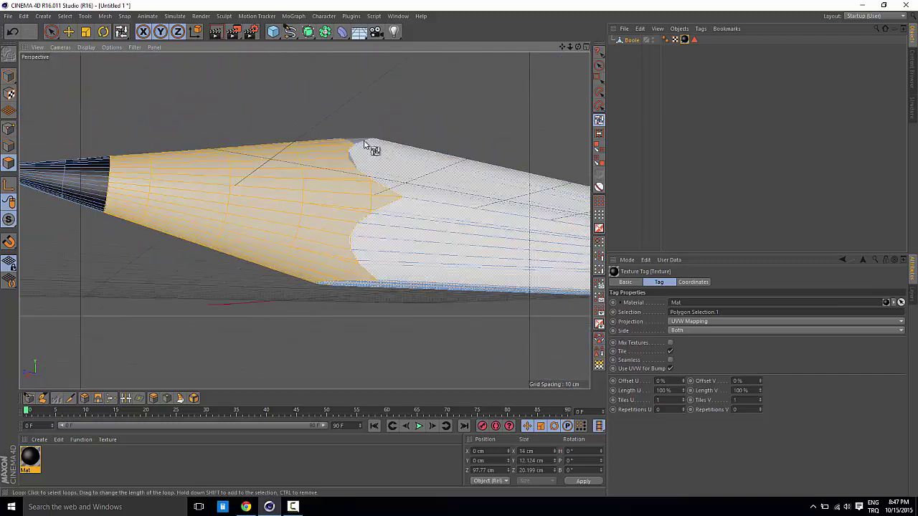
alt+drag(368, 144, 349, 239)
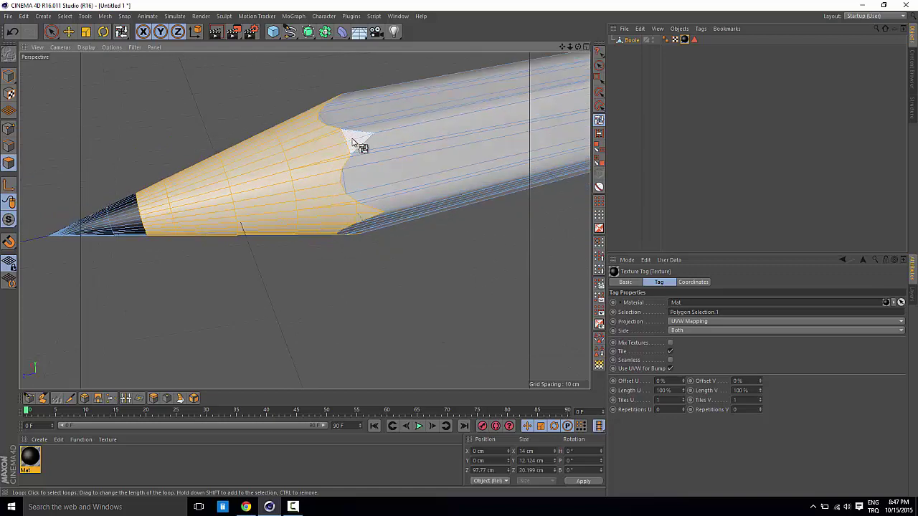
mouse_move(219, 222)
alt+mouse_down()
mouse_move(170, 232)
mouse_move(275, 242)
mouse_move(389, 190)
alt+mouse_up()
mouse_move(153, 241)
alt+mouse_down()
mouse_move(322, 230)
mouse_move(270, 307)
alt+mouse_up()
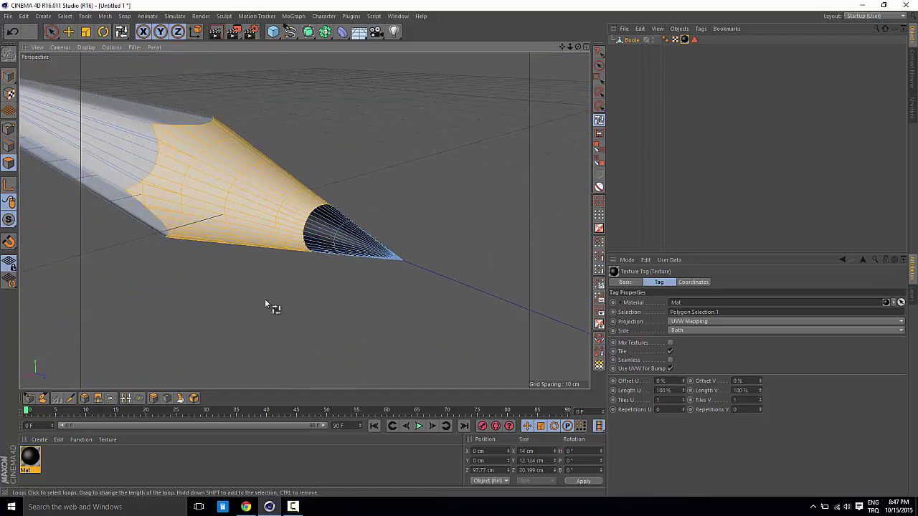
Create Mat.1 in tan (RGB 215, 180, 126) via the Color Picker and apply it to the cone
double_click(78, 453)
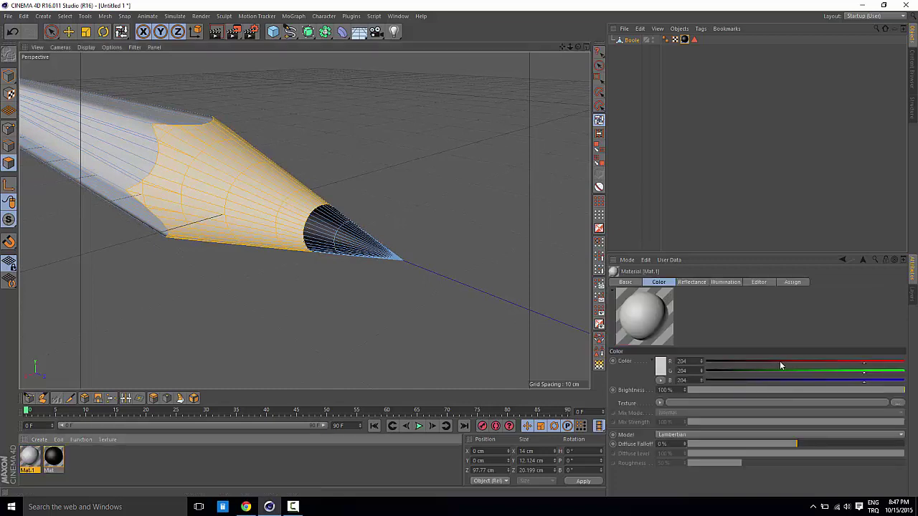
click(661, 369)
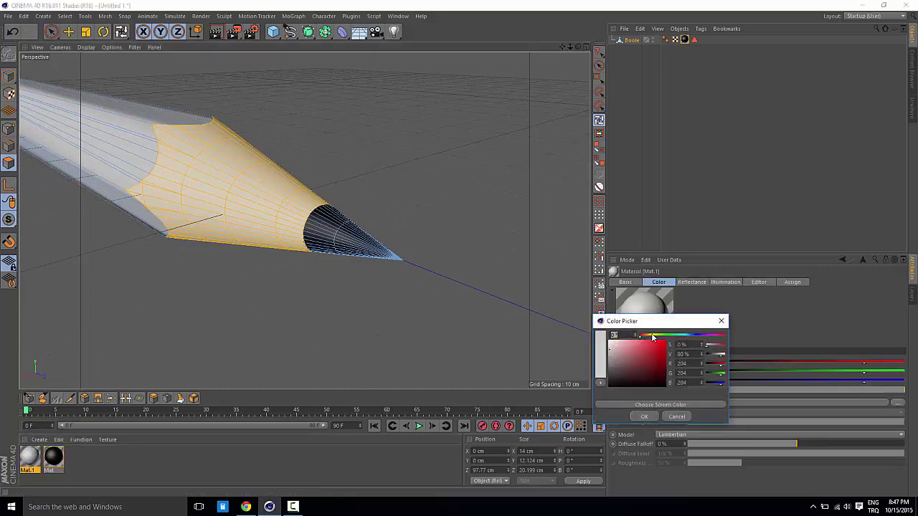
drag(652, 338, 649, 336)
click(634, 351)
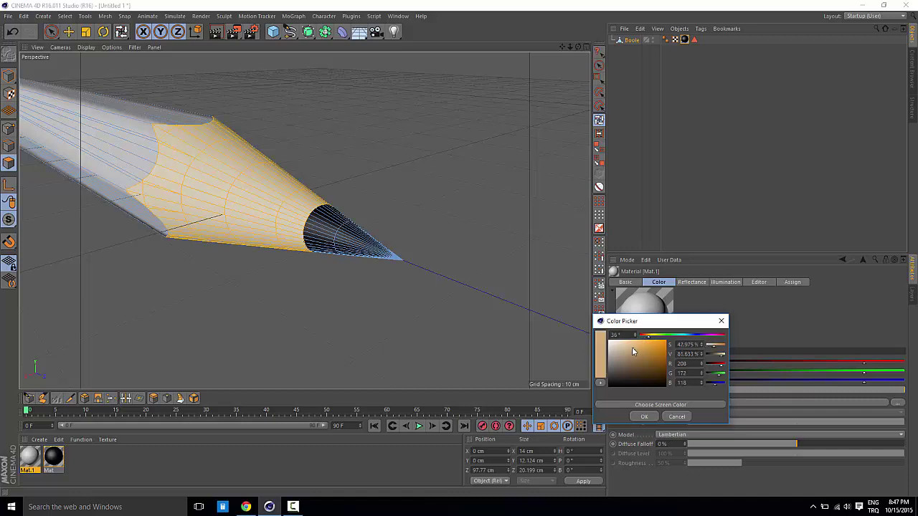
click(643, 416)
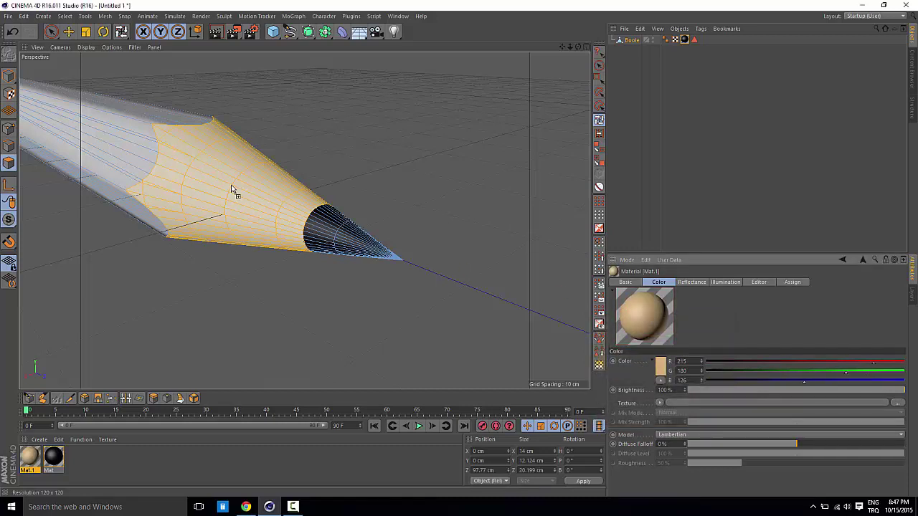
drag(231, 190, 231, 190)
scroll(308, 239, down, 2)
Select the hexagonal body polygons and apply a new red material Mat.2 (RGB 229, 34, 0)
scroll(340, 234, down, 2)
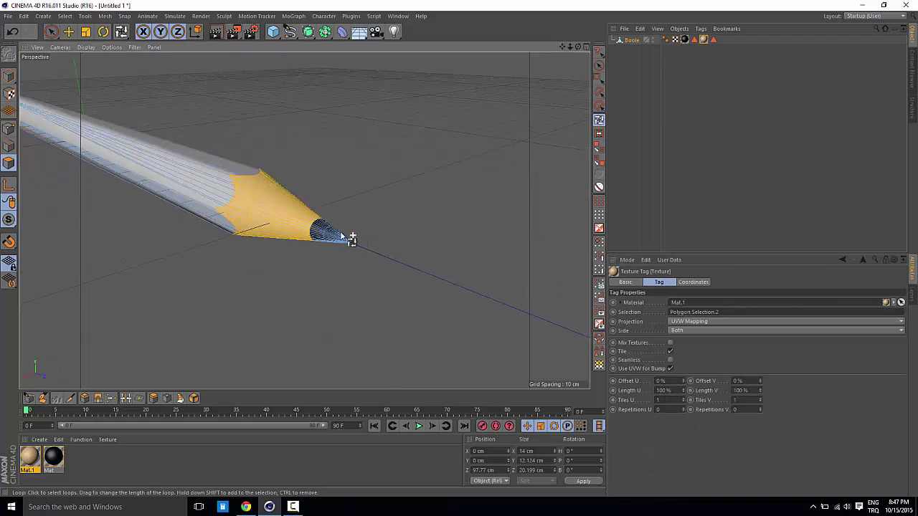
scroll(380, 255, down, 3)
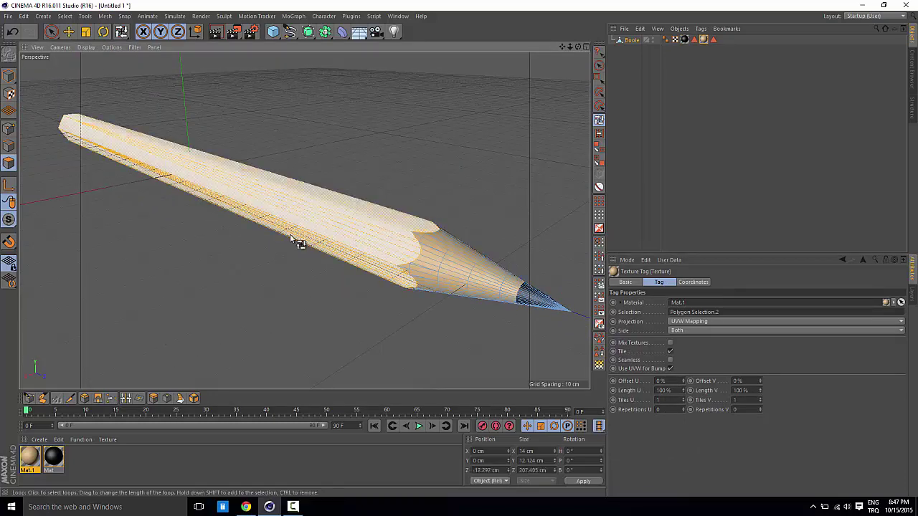
alt+drag(297, 242, 273, 251)
double_click(78, 457)
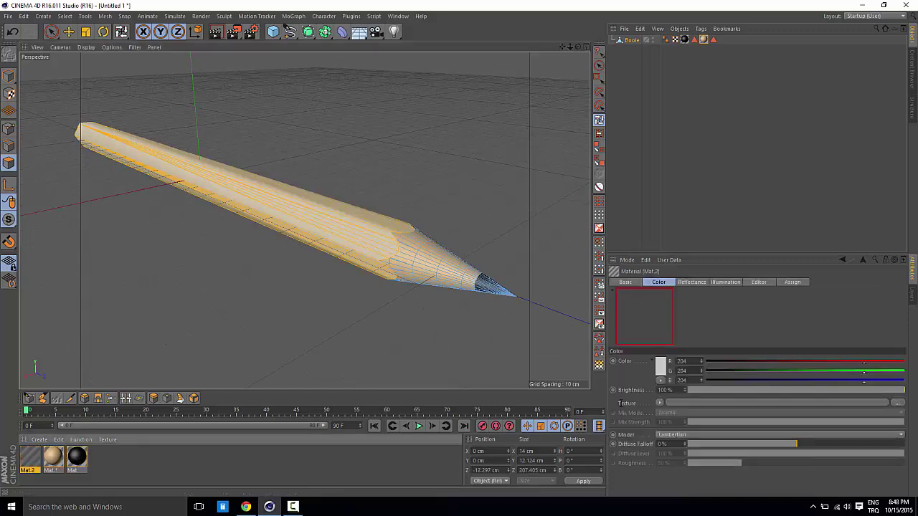
drag(831, 369, 732, 372)
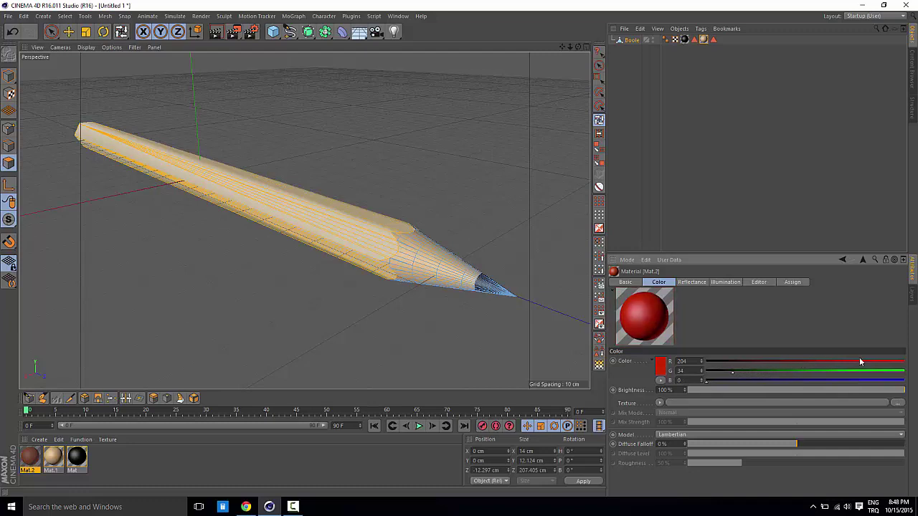
drag(663, 324, 366, 243)
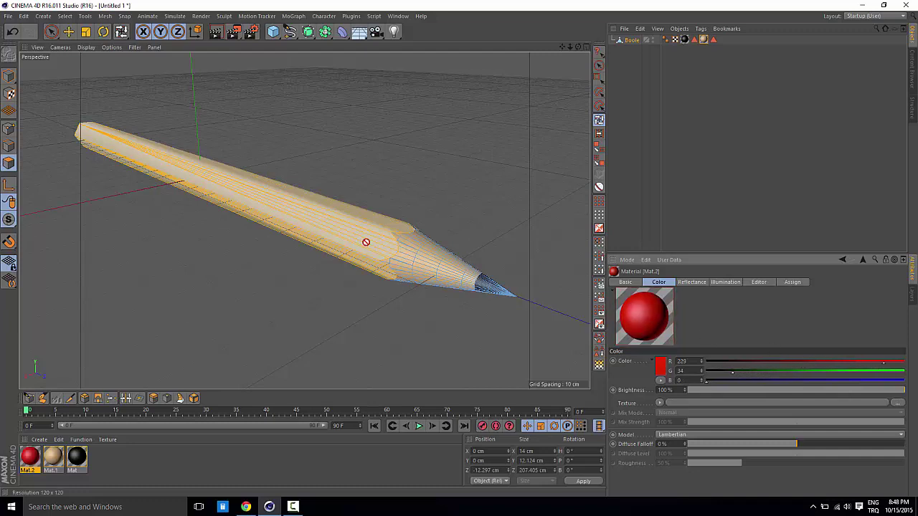
drag(300, 219, 297, 210)
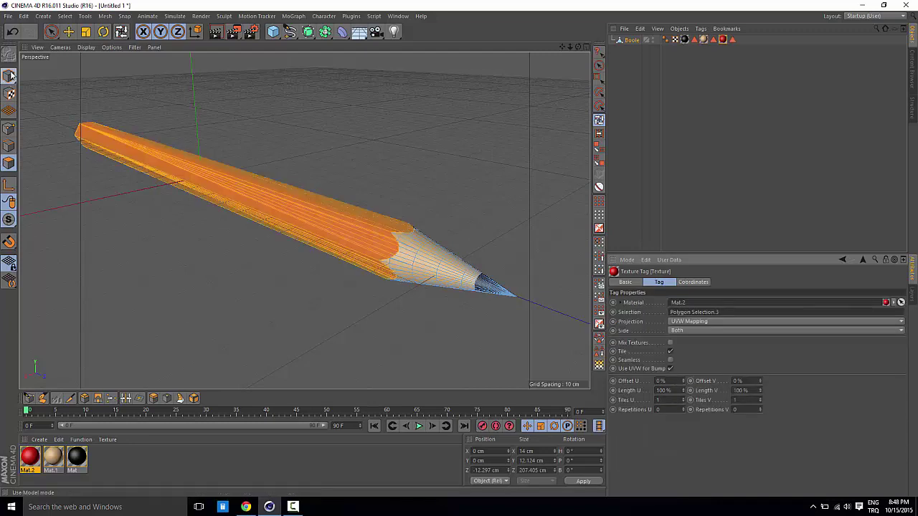
Return to Model mode, clear the polygon selection, and orbit out to view the whole pencil
click(52, 32)
click(619, 144)
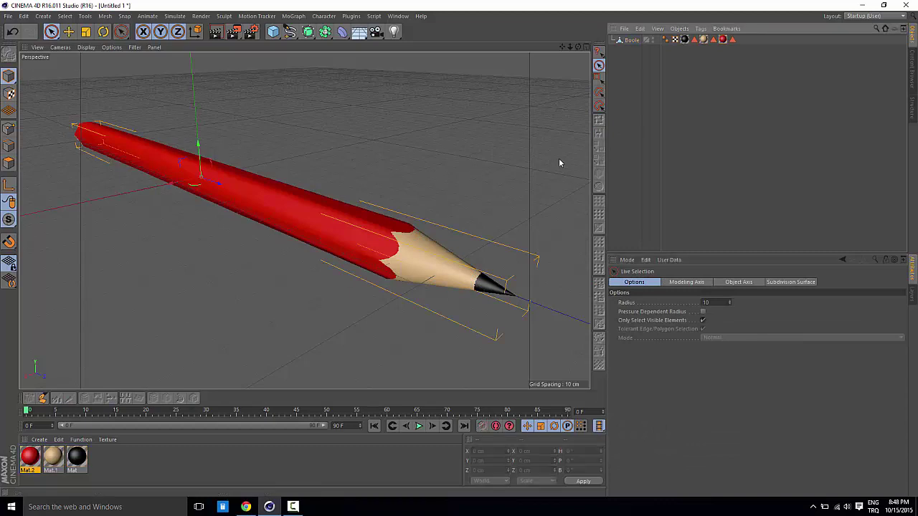
mouse_move(402, 215)
alt+mouse_down()
mouse_move(367, 199)
mouse_move(361, 241)
alt+mouse_up()
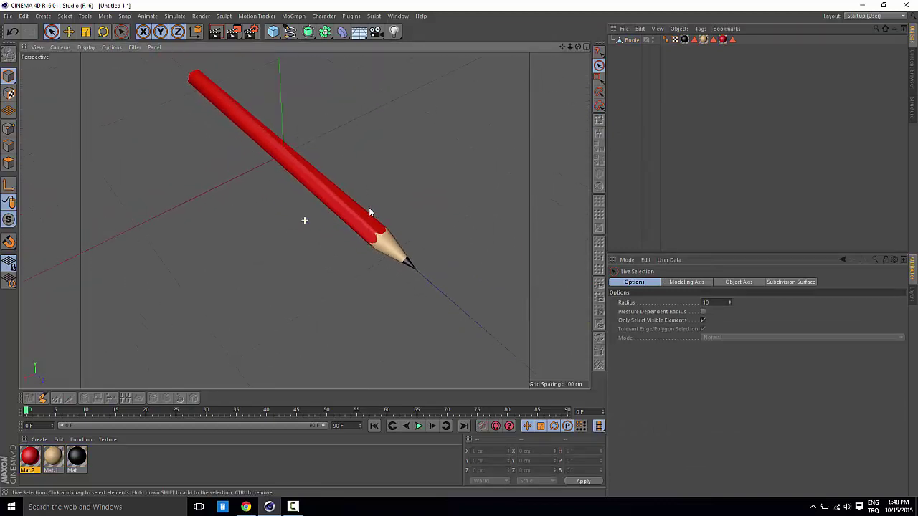